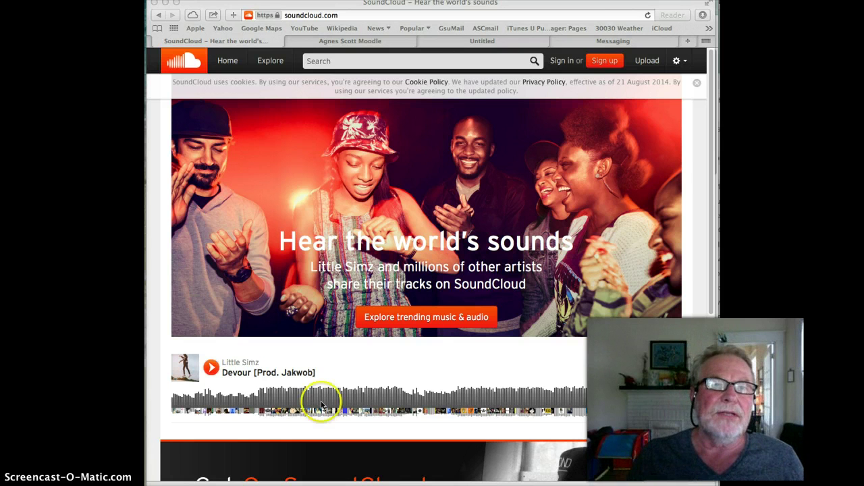
# Switch to Chrome's signed-in SoundCloud stream and go to the Upload page
pyautogui.click(350, 18)
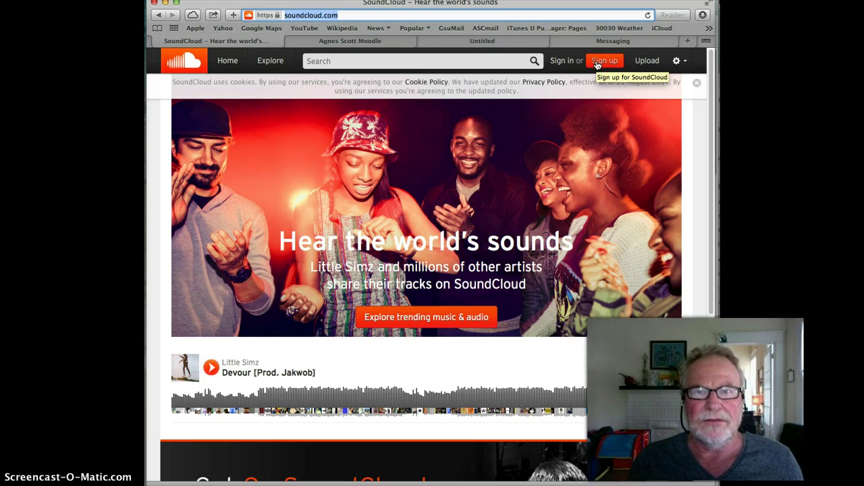
pyautogui.scroll(-2, 597, 64)
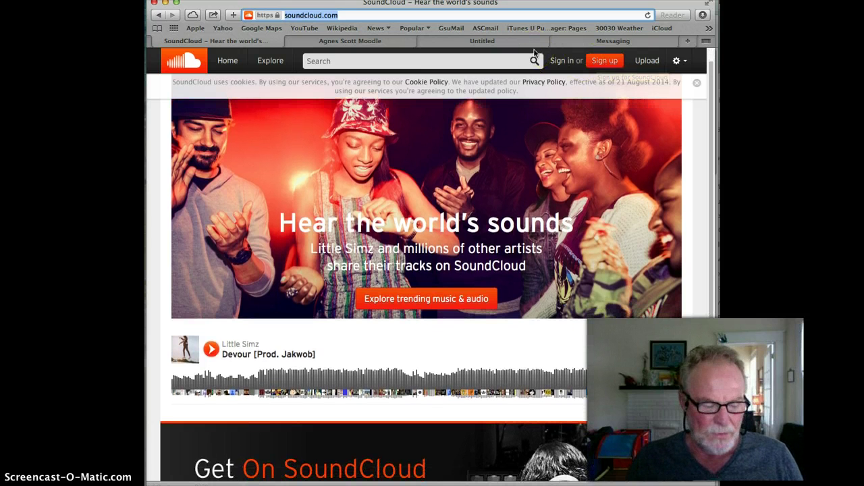
pyautogui.press('super+Tab')
pyautogui.press('super+Tab')
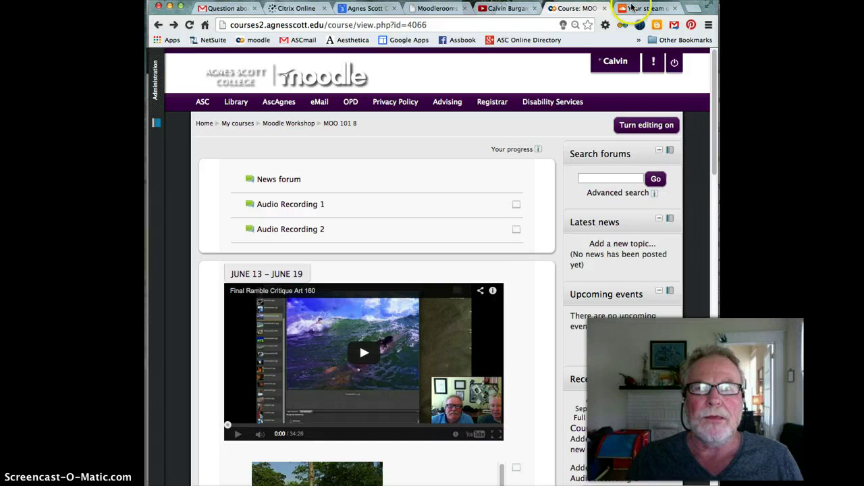
pyautogui.click(637, 9)
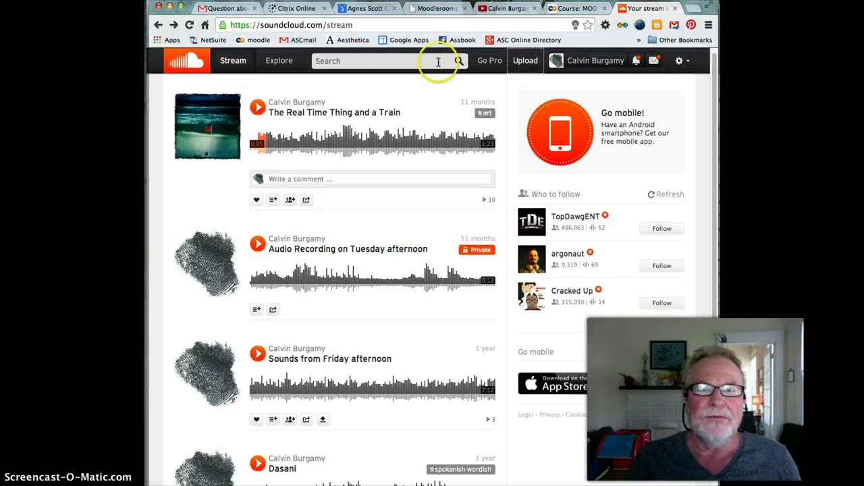
pyautogui.click(523, 62)
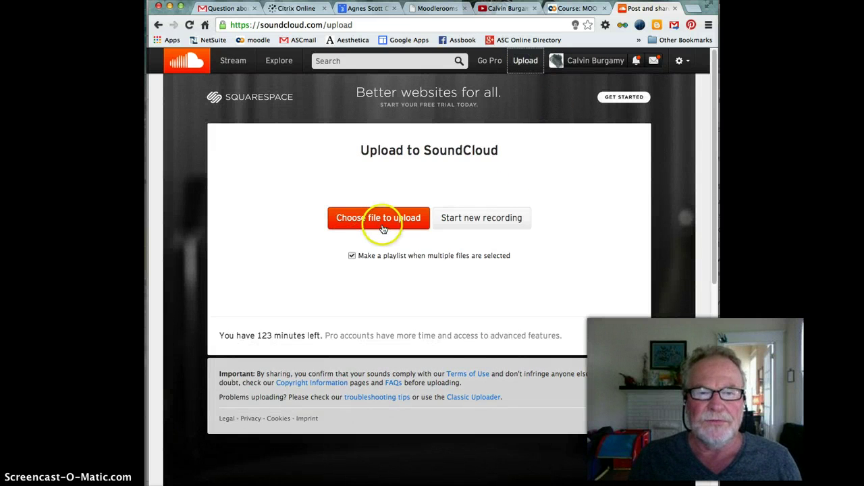
# Record an 8-second voice clip in SoundCloud's browser recorder, allowing microphone access
pyautogui.click(482, 222)
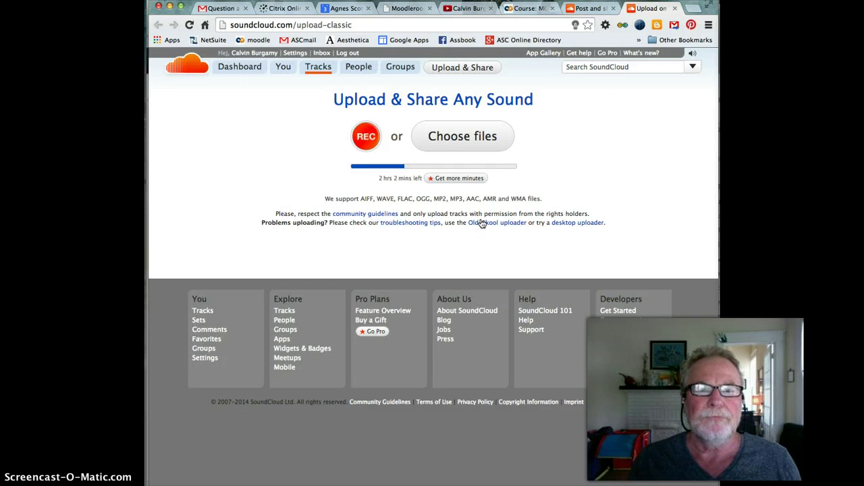
pyautogui.click(367, 135)
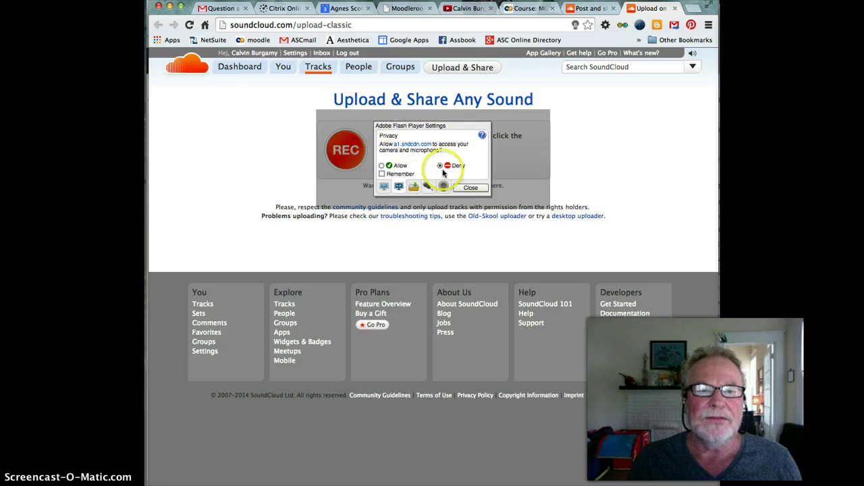
pyautogui.click(381, 172)
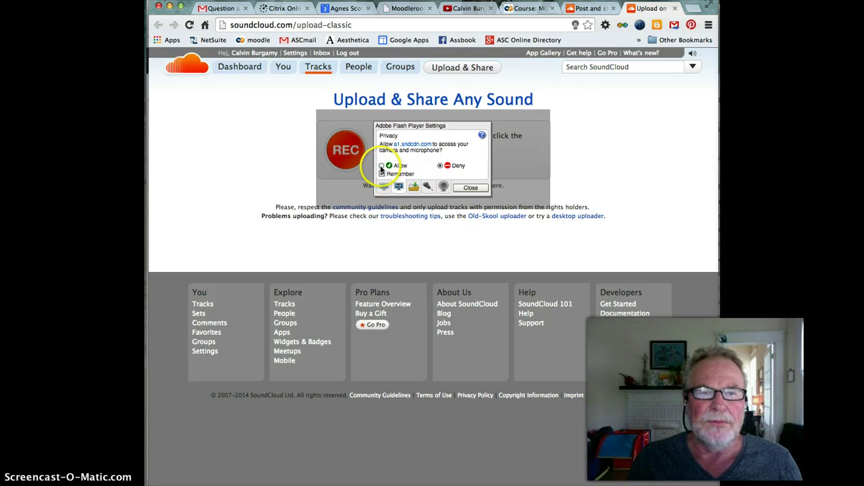
pyautogui.click(382, 167)
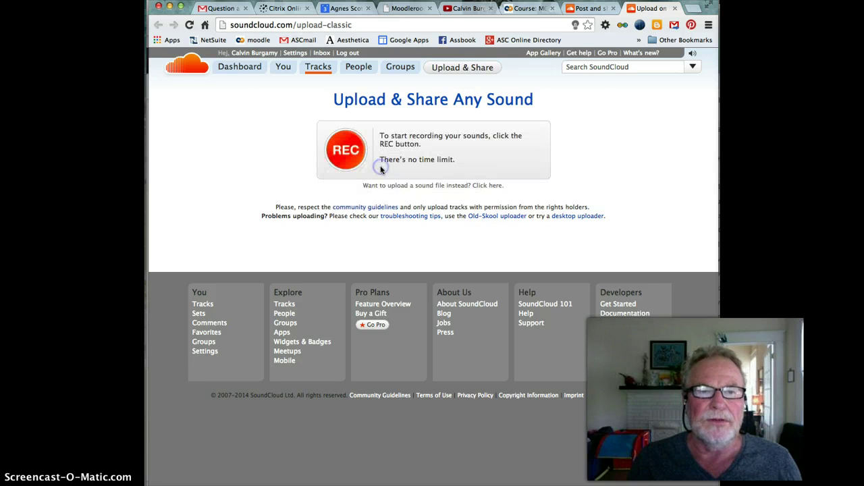
pyautogui.click(346, 151)
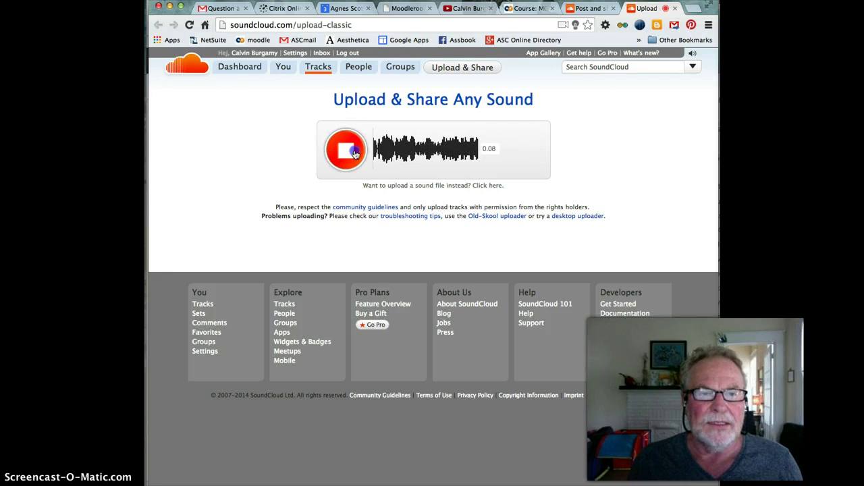
pyautogui.click(348, 151)
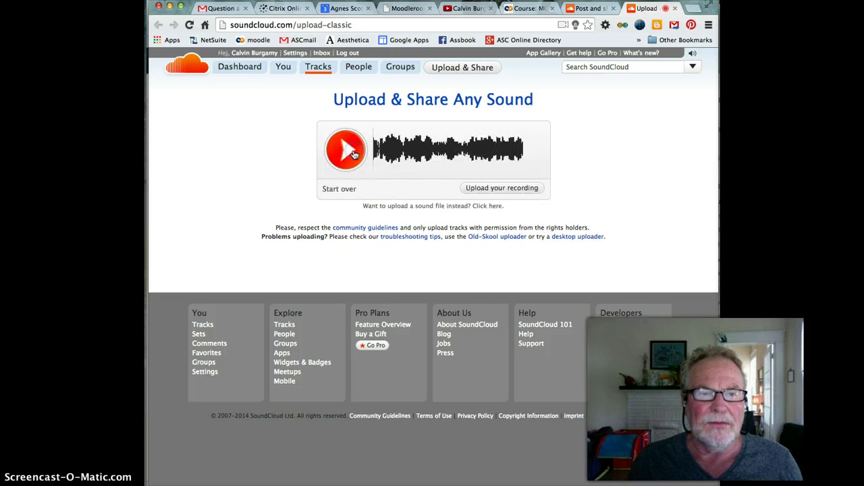
# Upload the recording and review its auto-filled title and Public setting
pyautogui.click(489, 188)
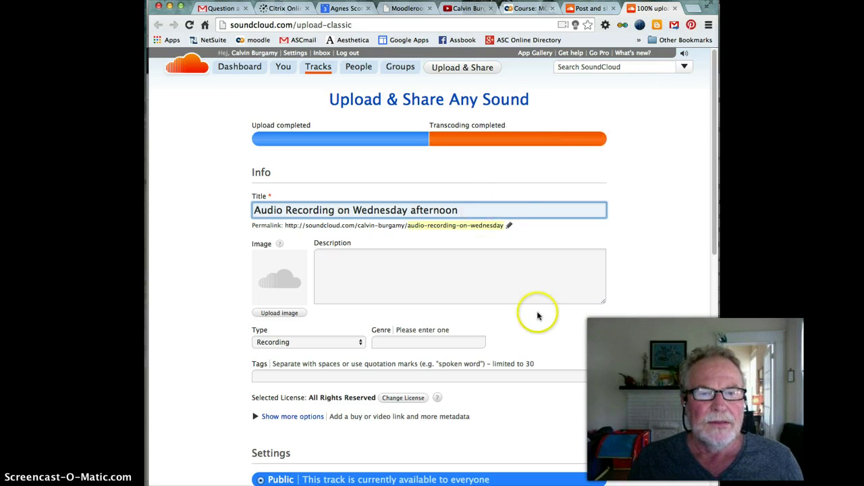
pyautogui.scroll(-3, 537, 321)
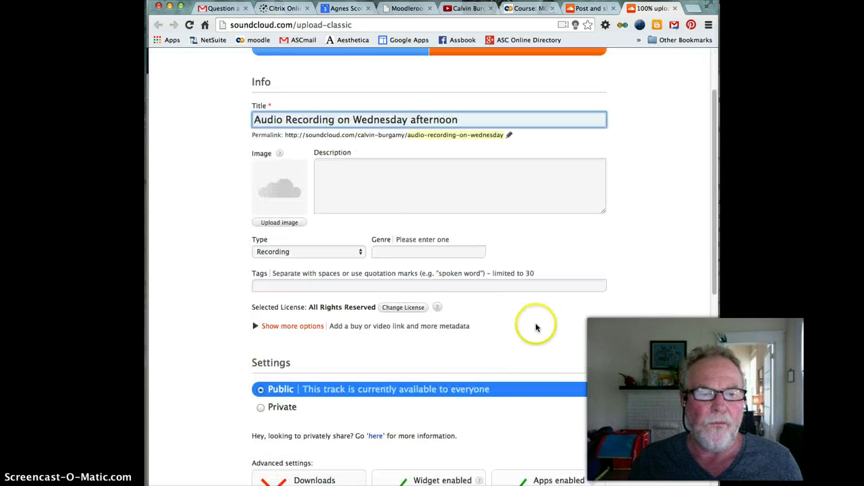
pyautogui.scroll(-1, 537, 328)
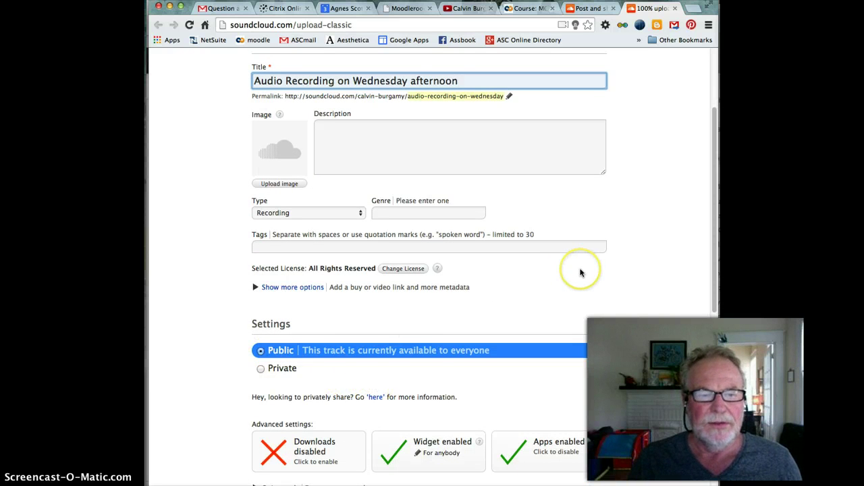
pyautogui.scroll(-10, 581, 272)
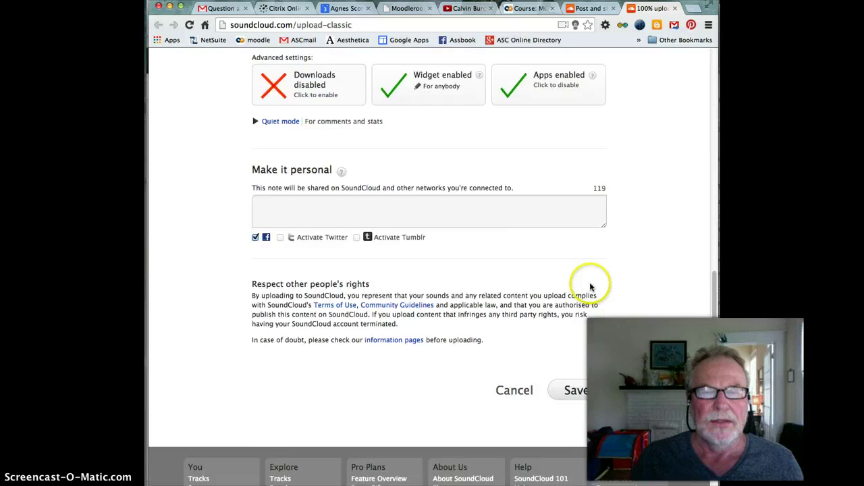
pyautogui.scroll(13, 590, 287)
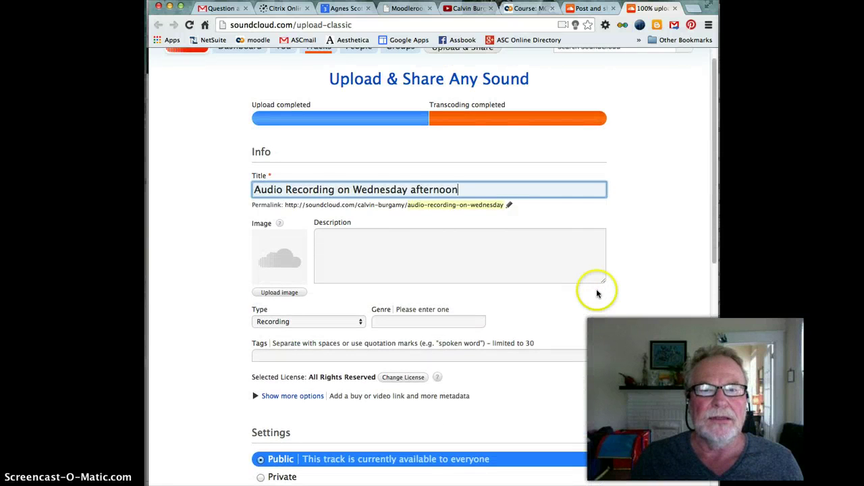
pyautogui.scroll(-1, 595, 292)
pyautogui.scroll(2, 596, 286)
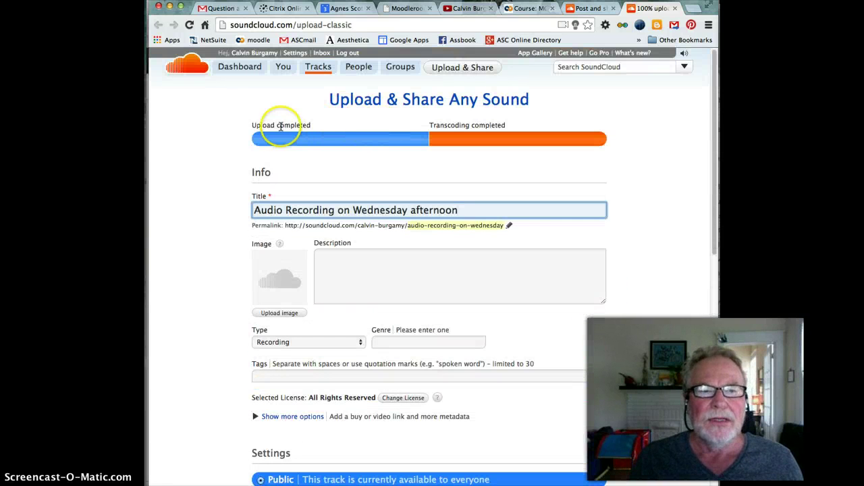
# Save the track as 'Audio Recording on Wednesday afternoon'
pyautogui.click(463, 125)
pyautogui.moveTo(462, 125); pyautogui.dragTo(583, 122)
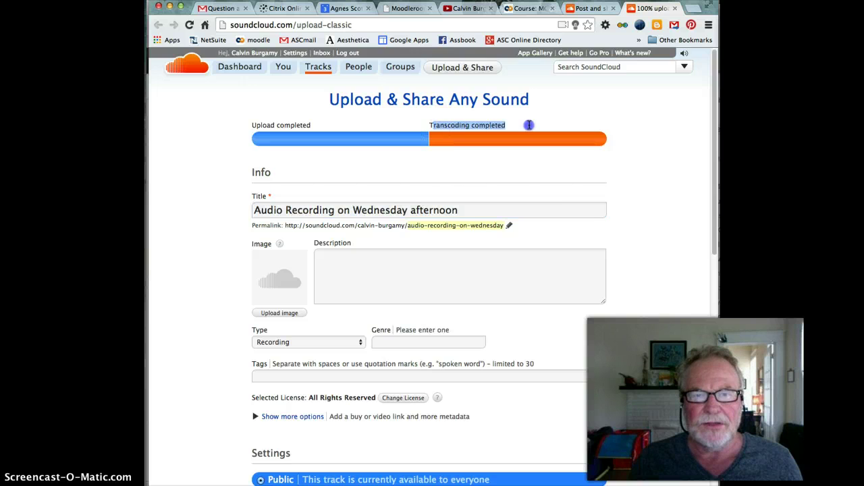
pyautogui.click(554, 180)
pyautogui.scroll(-10, 569, 220)
pyautogui.scroll(-1, 562, 229)
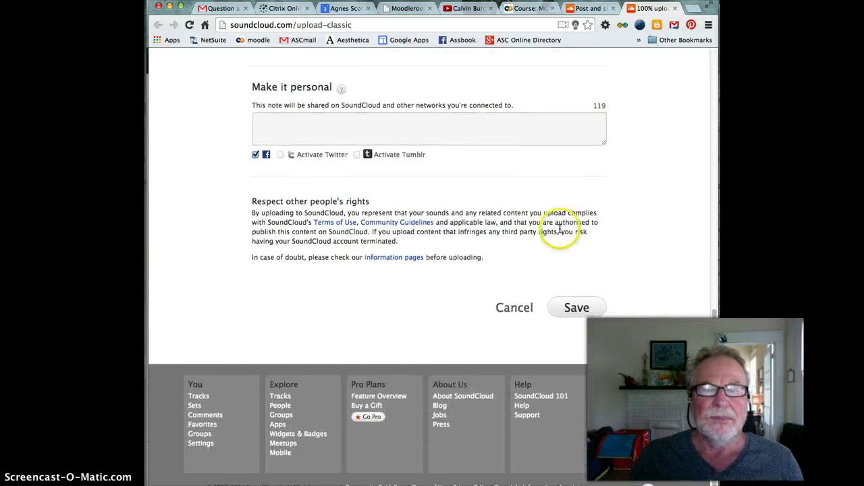
pyautogui.scroll(10, 564, 236)
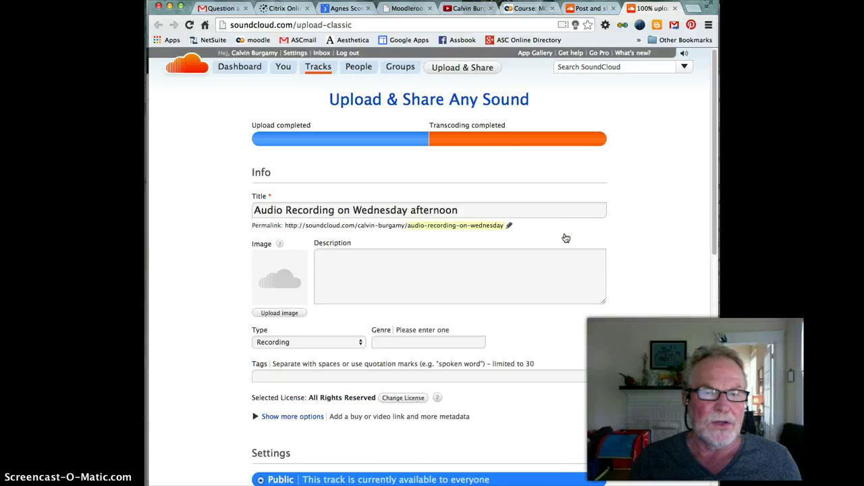
pyautogui.scroll(-10, 577, 236)
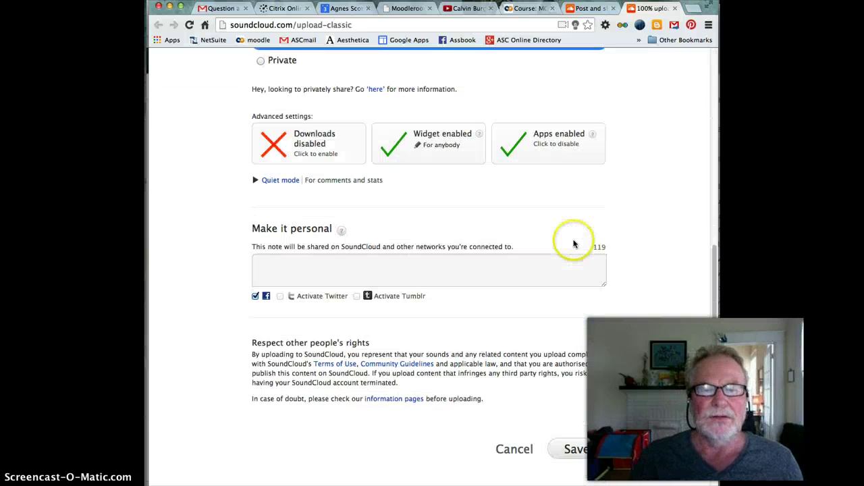
pyautogui.scroll(-3, 591, 272)
pyautogui.click(576, 310)
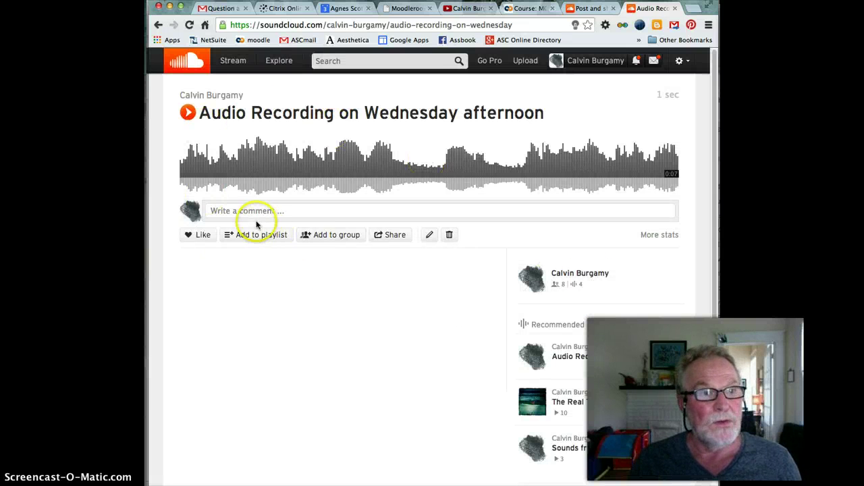
# Test-play and pause the new track, then select its link in the Share panel
pyautogui.click(188, 114)
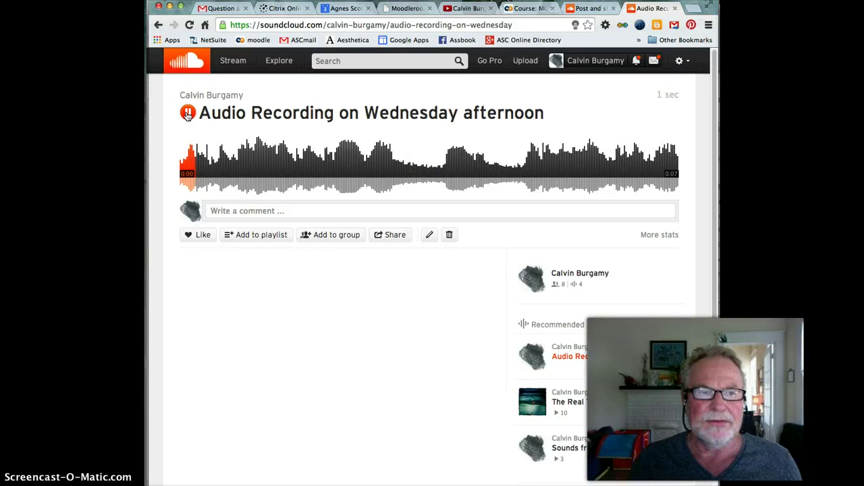
pyautogui.click(188, 114)
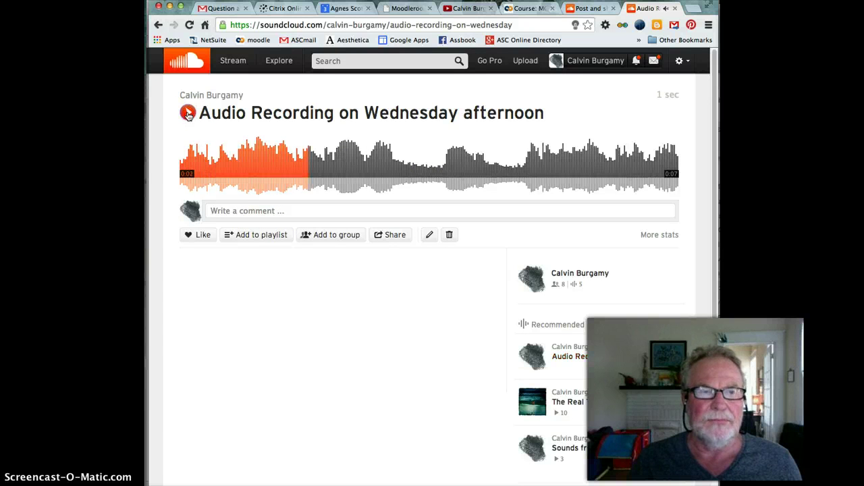
pyautogui.click(397, 234)
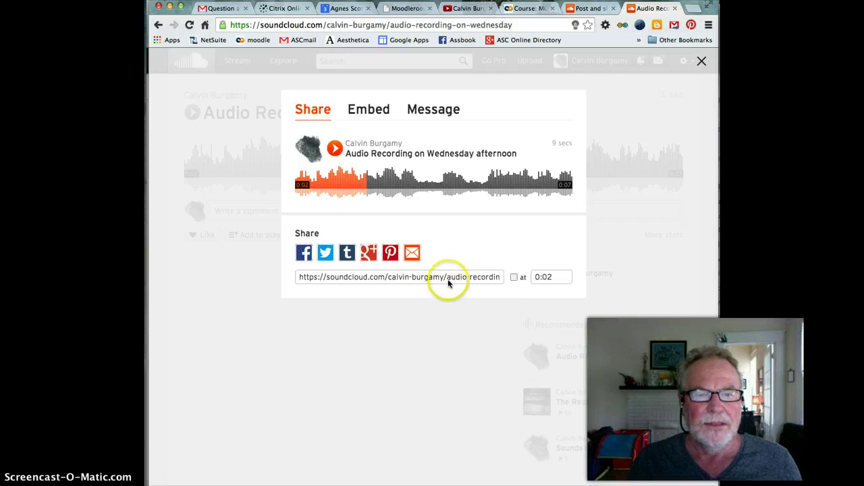
pyautogui.click(390, 280)
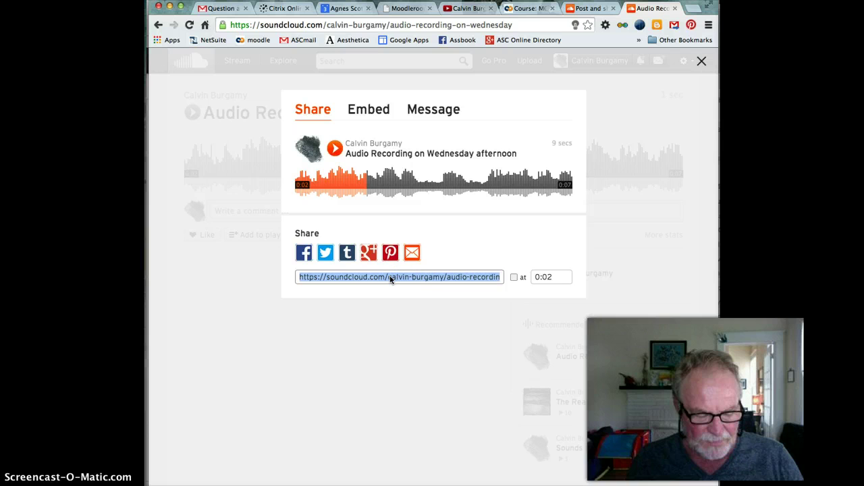
pyautogui.moveTo(390, 280); pyautogui.dragTo(443, 279)
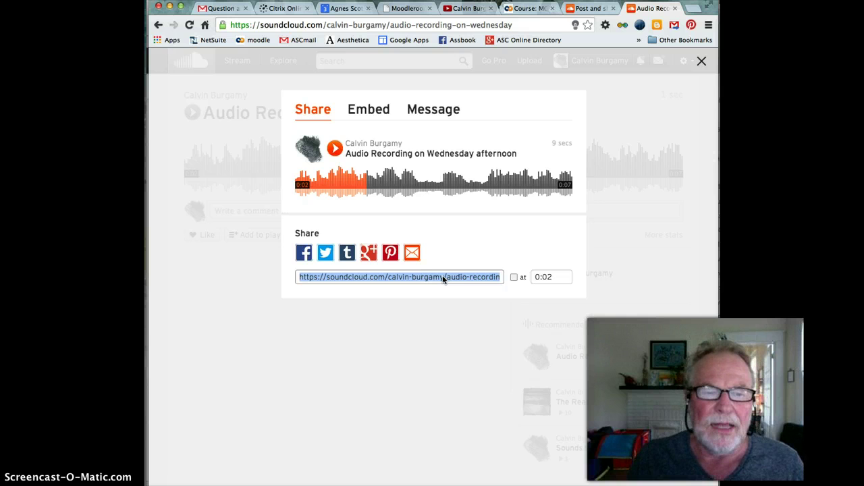
# Post an Audio Recording 1 discussion, subject ending 'recording X', with the SoundCloud URL as message
pyautogui.click(527, 9)
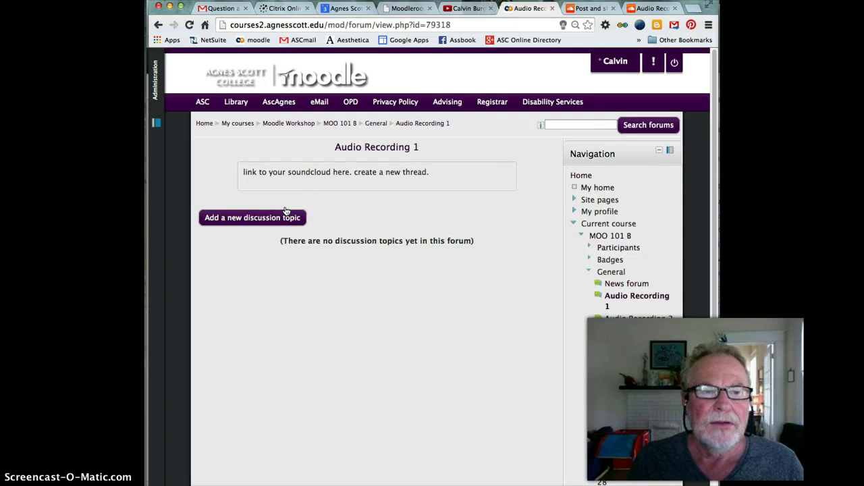
pyautogui.click(256, 218)
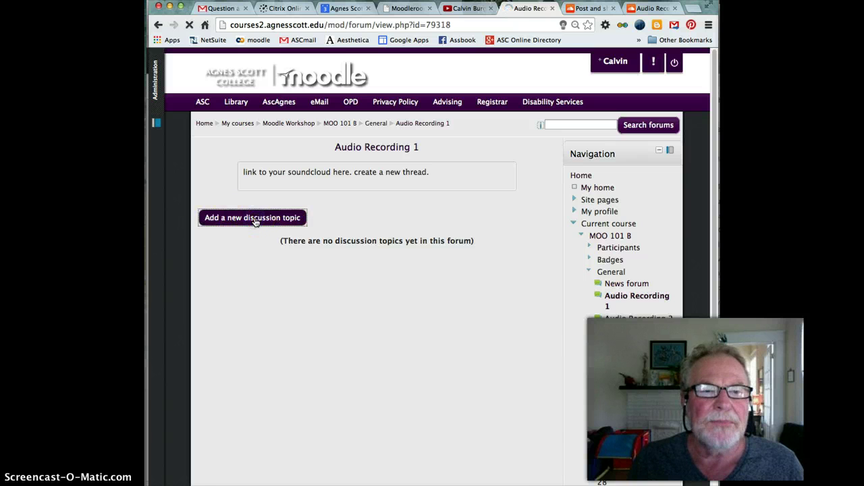
pyautogui.click(252, 232)
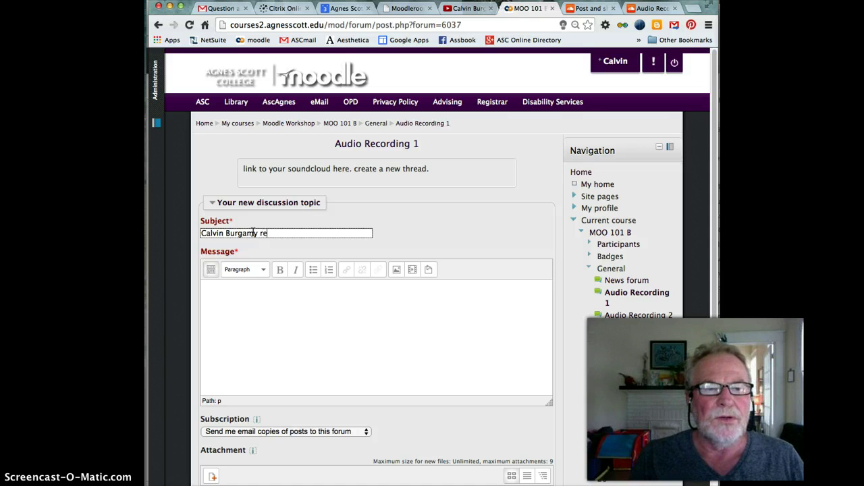
pyautogui.write('X')
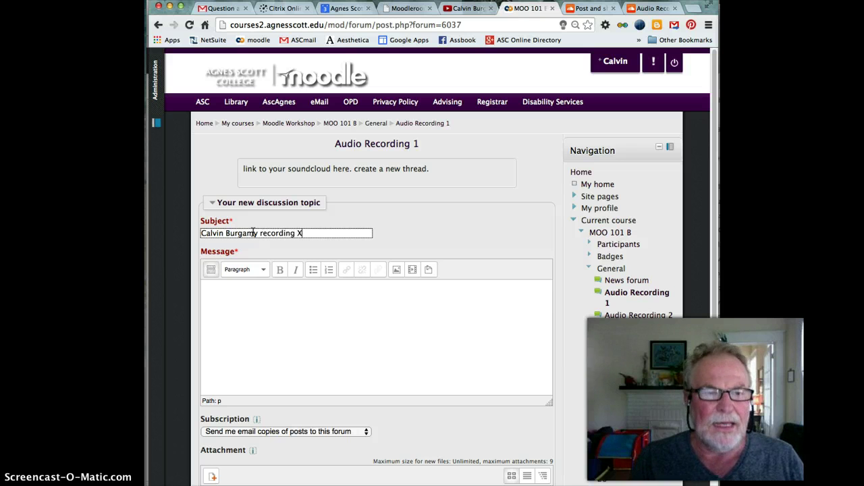
pyautogui.click(261, 316)
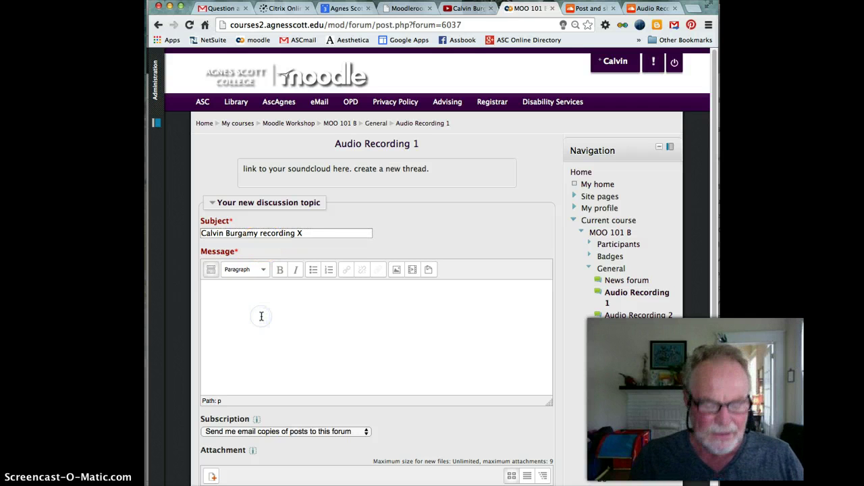
pyautogui.write('https://soundcloud.com/calvin-burgamy/audio-recording-on-wednesday')
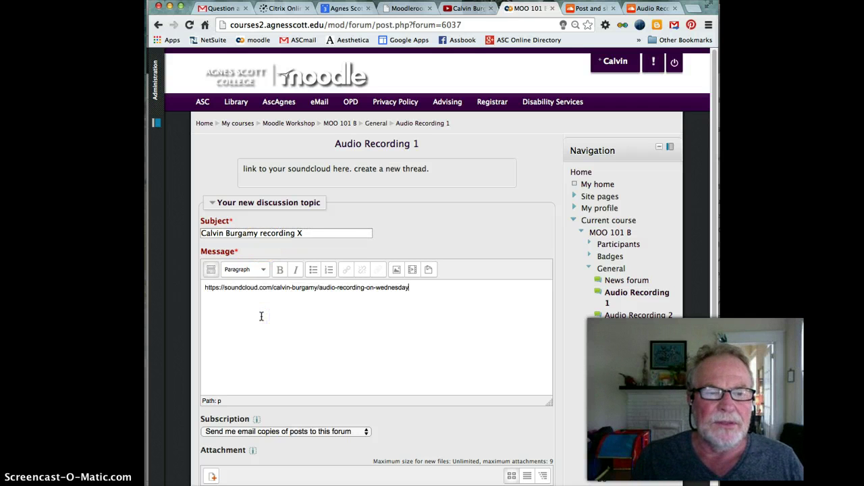
pyautogui.scroll(-5, 300, 323)
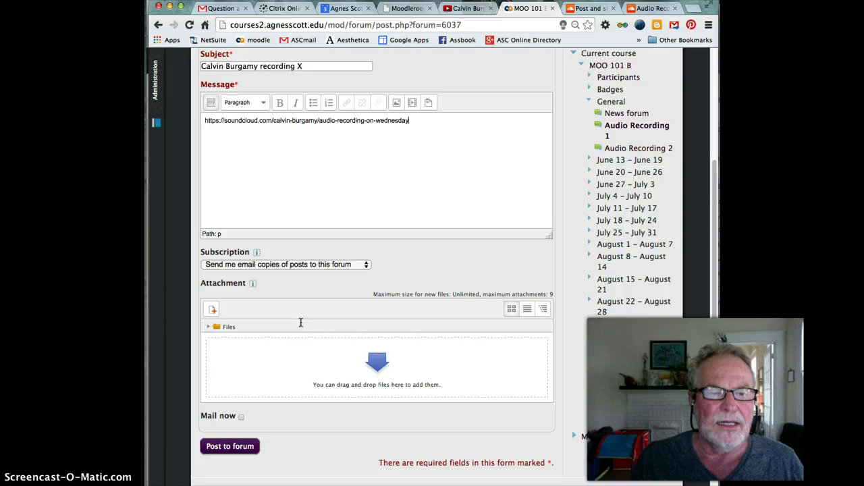
pyautogui.click(223, 377)
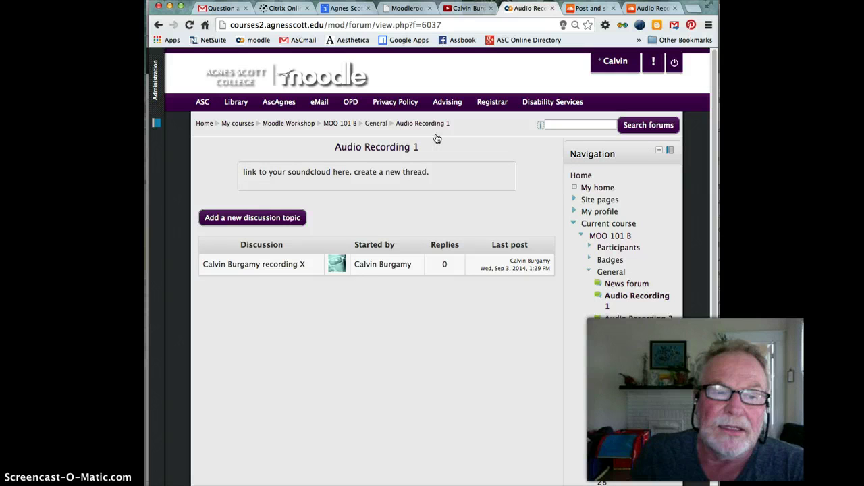
# Open the recording X discussion, select its URL, and open the post for editing
pyautogui.click(238, 266)
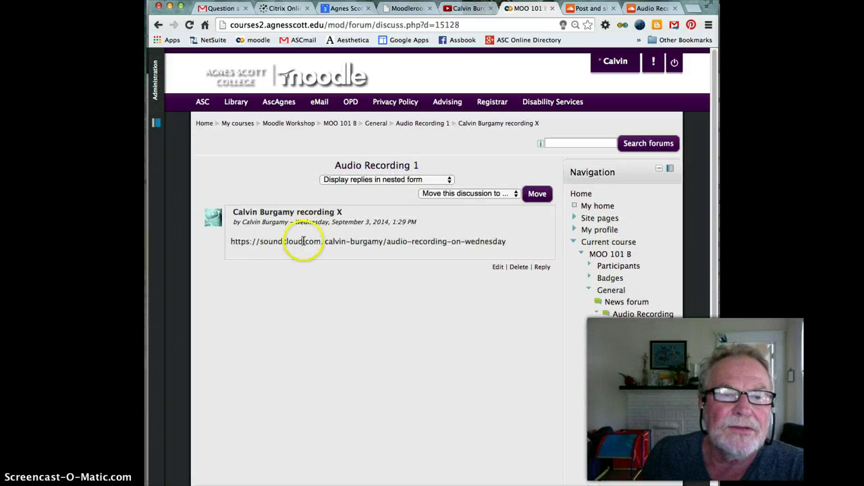
pyautogui.tripleClick(303, 241)
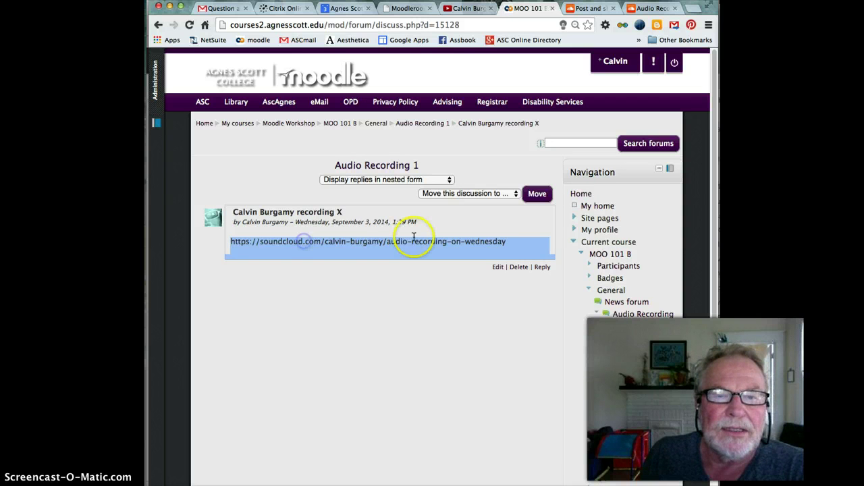
pyautogui.click(488, 241)
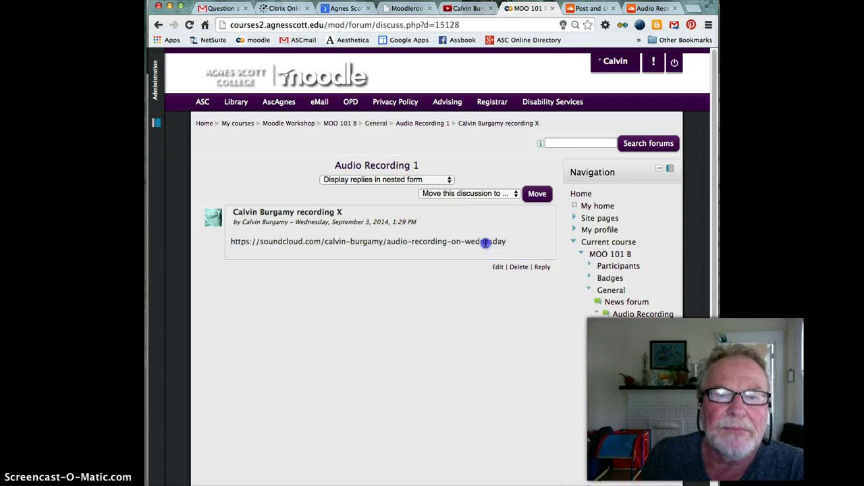
pyautogui.moveTo(485, 242); pyautogui.dragTo(212, 245)
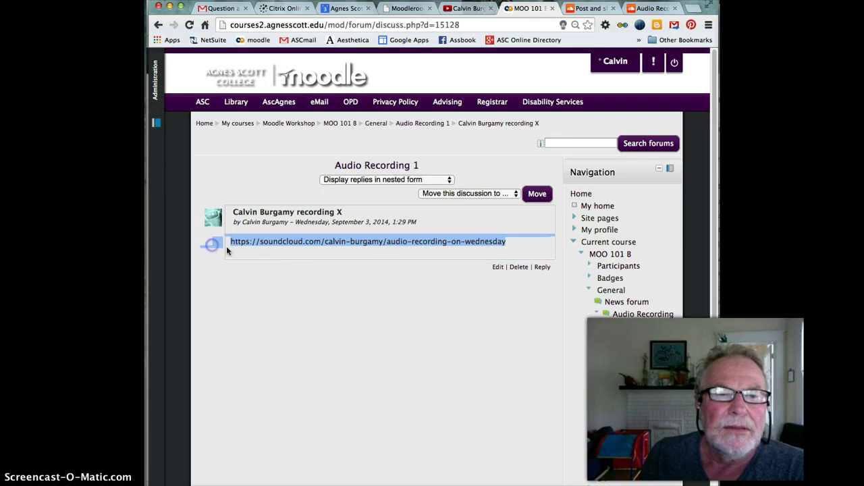
pyautogui.click(498, 268)
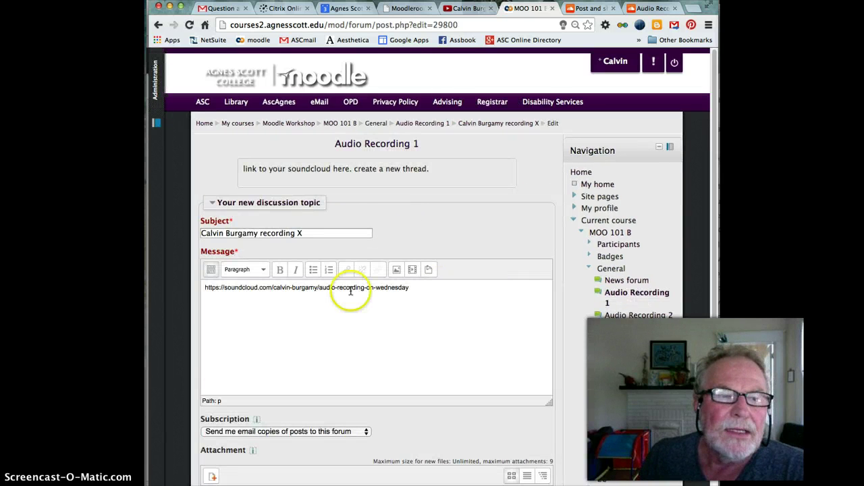
# Expand the editor toolbar and start linking the selected SoundCloud URL
pyautogui.click(210, 270)
pyautogui.moveTo(412, 324); pyautogui.dragTo(179, 320)
pyautogui.press('super+c')
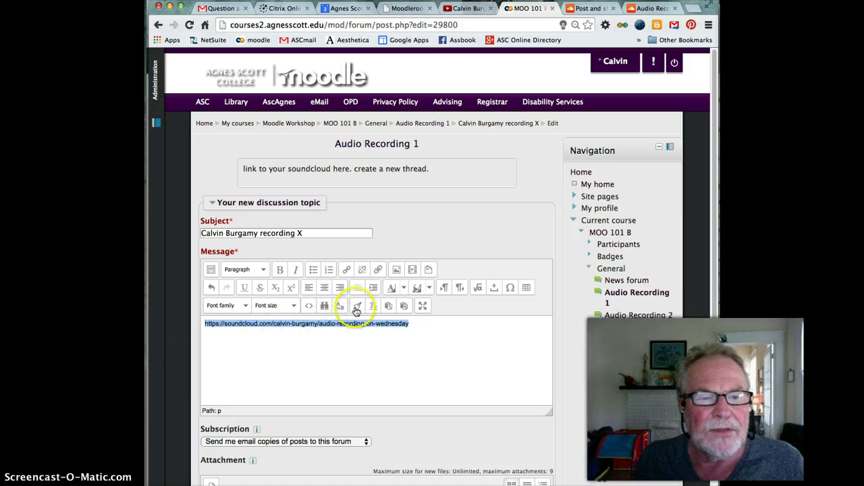
pyautogui.click(346, 270)
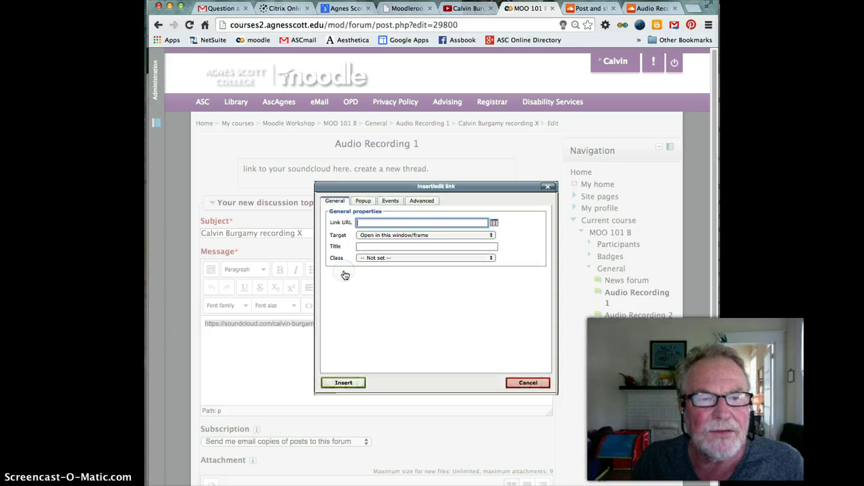
# Make the URL a live link to the track, save the post, and follow the link
pyautogui.click(366, 222)
pyautogui.press('super+v')
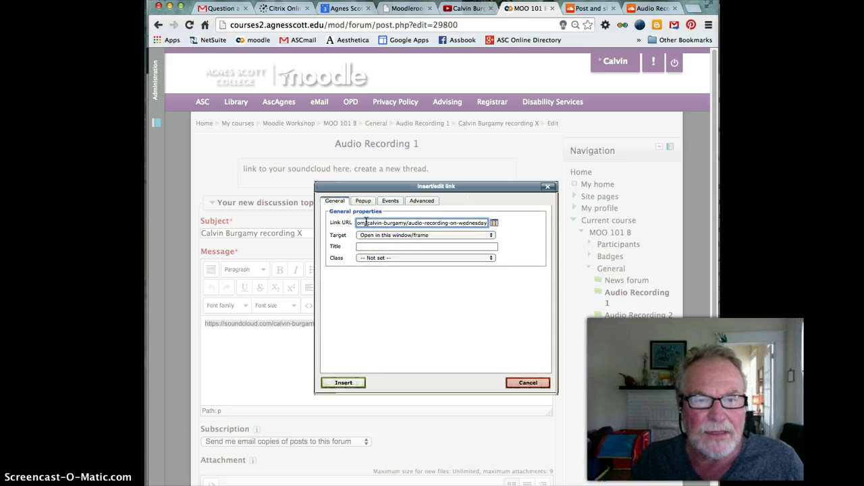
pyautogui.click(347, 383)
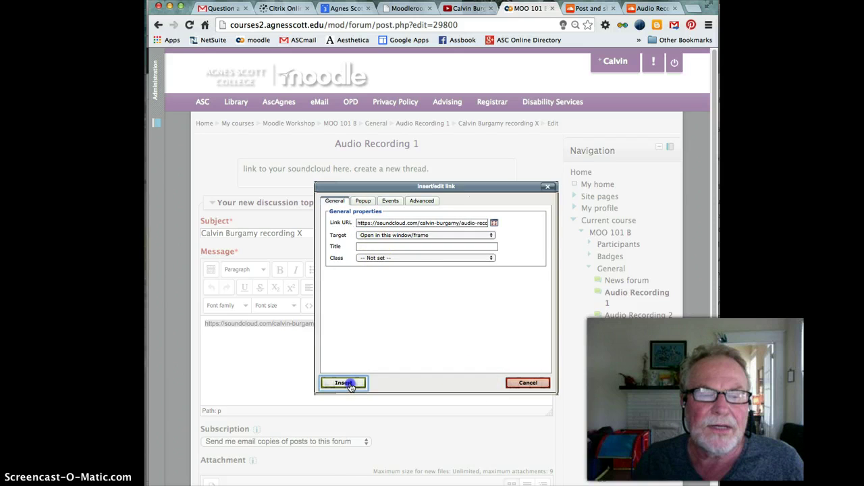
pyautogui.click(344, 384)
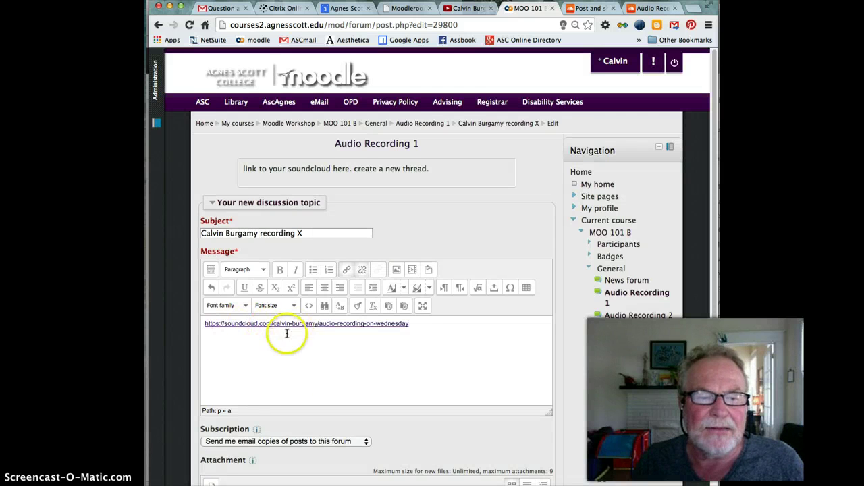
pyautogui.scroll(-5, 250, 407)
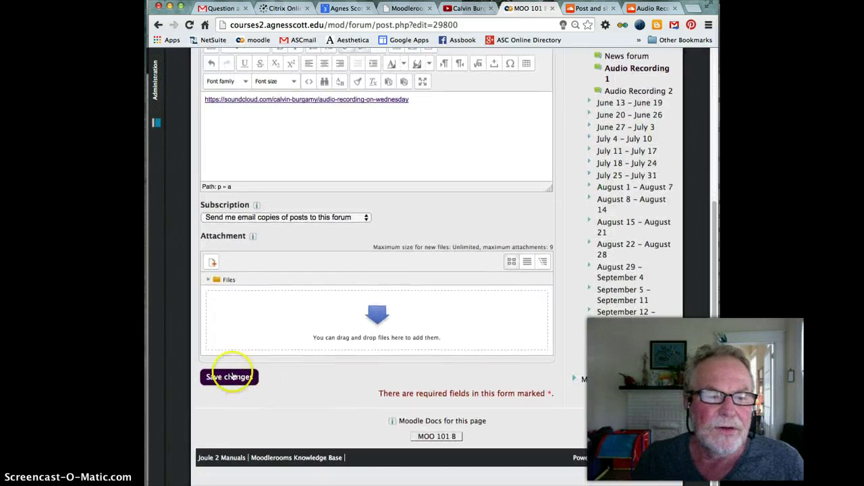
pyautogui.click(231, 377)
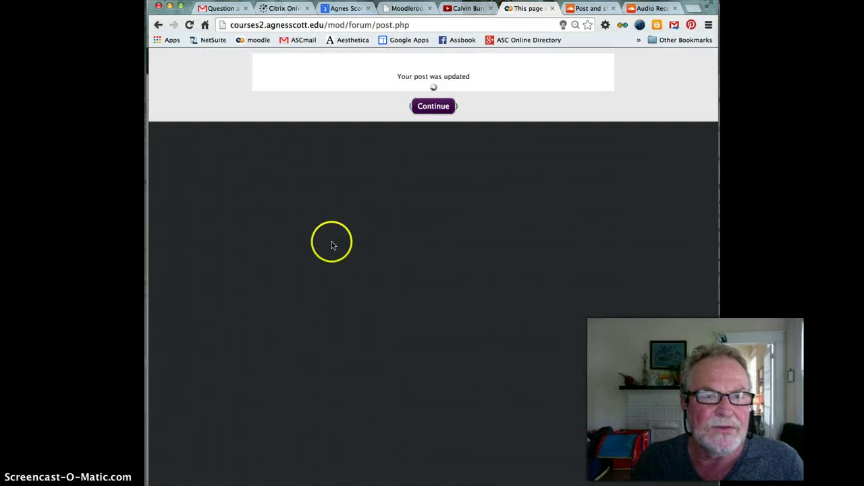
pyautogui.click(434, 108)
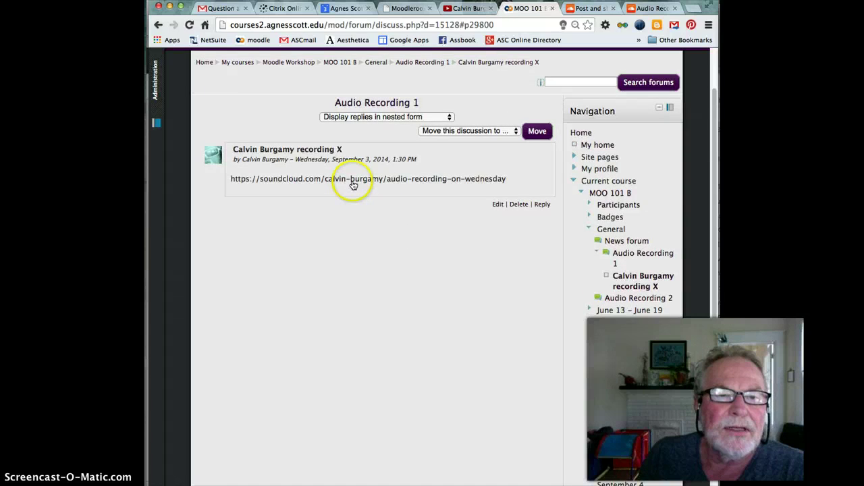
pyautogui.click(353, 183)
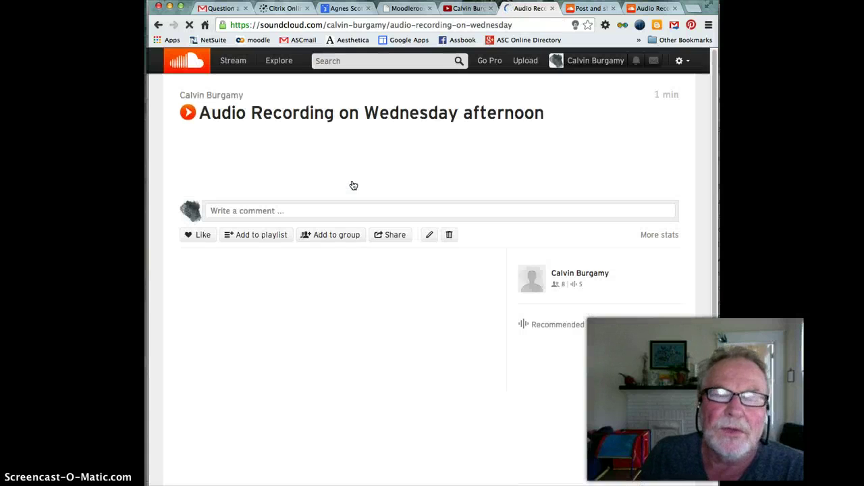
# Play the Wednesday afternoon recording for a few seconds, then pause it
pyautogui.click(189, 114)
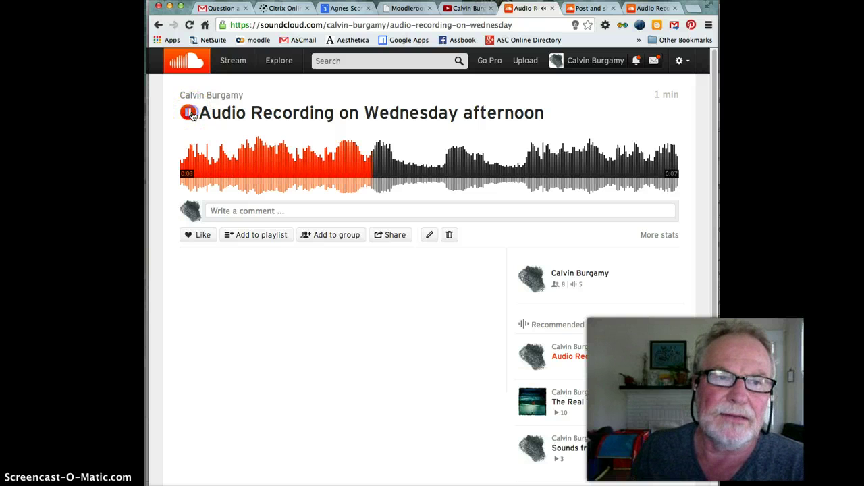
pyautogui.click(189, 113)
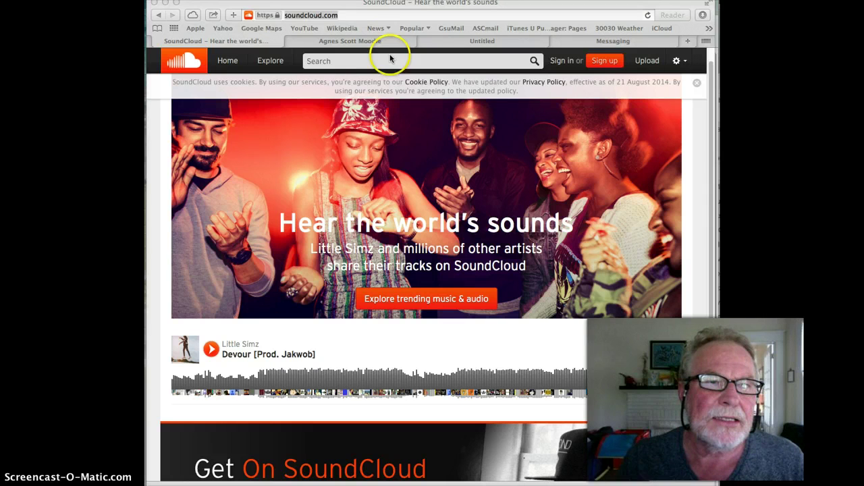
# Return to Chrome's signed-in SoundCloud stream listing the account's recordings
pyautogui.click(353, 14)
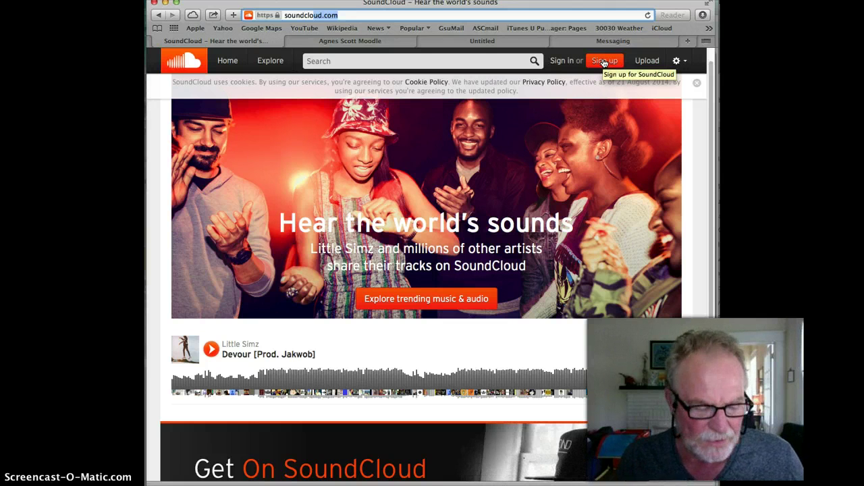
pyautogui.press('super+Tab')
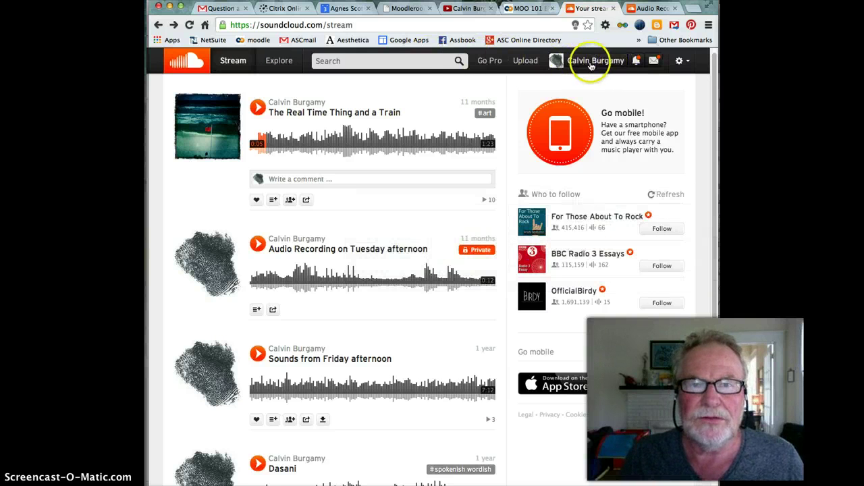
# Record a short audio clip in the browser on SoundCloud's upload page and upload it
pyautogui.click(526, 62)
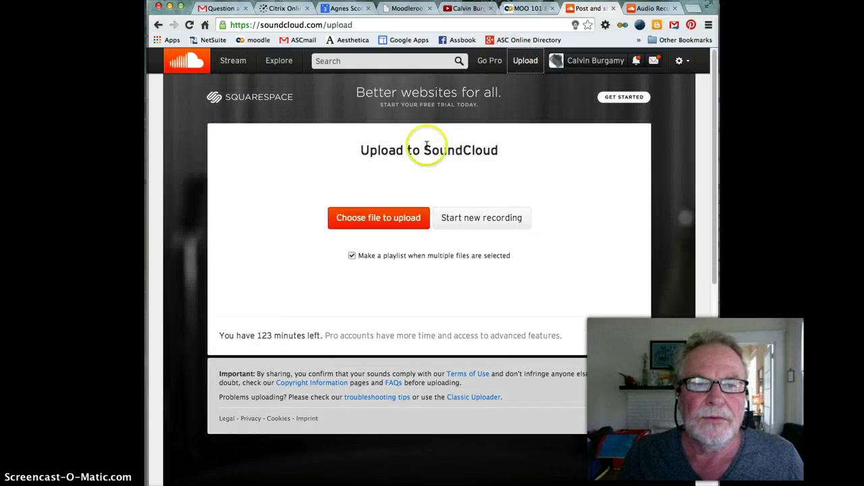
pyautogui.click(478, 218)
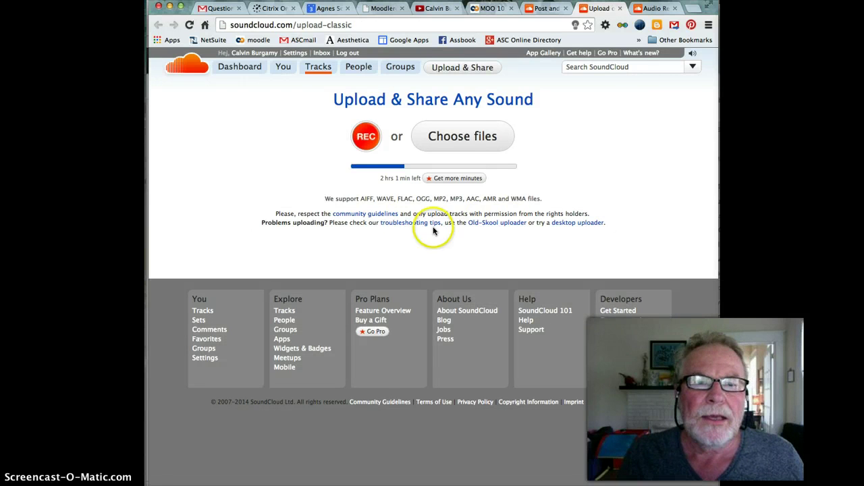
pyautogui.click(364, 138)
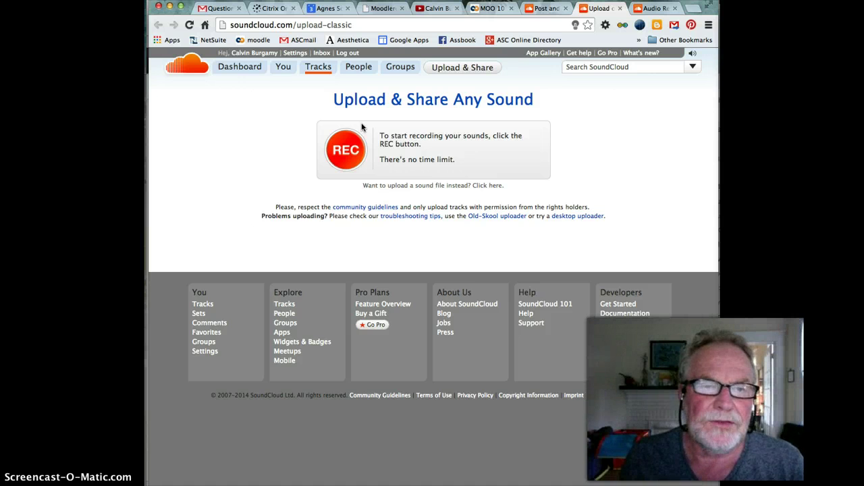
pyautogui.click(346, 150)
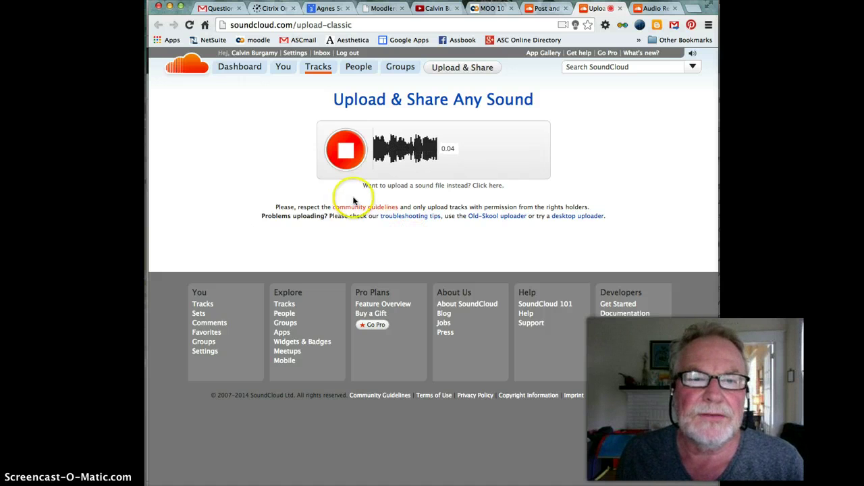
pyautogui.click(346, 151)
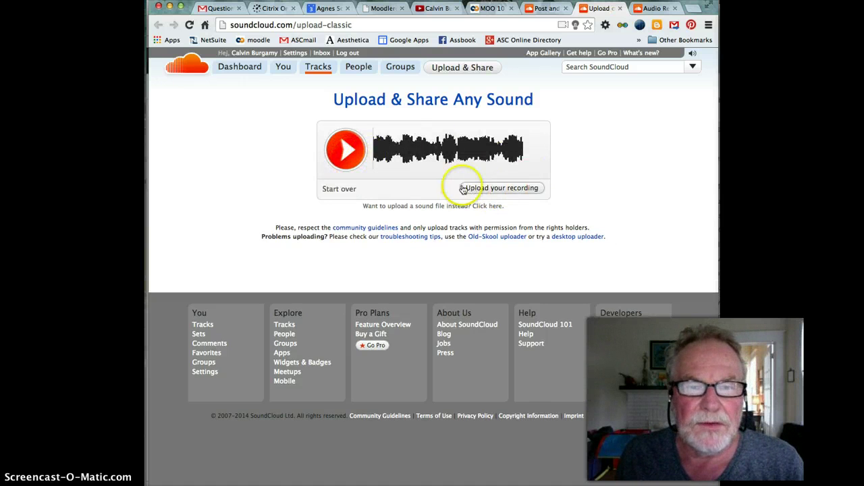
pyautogui.click(485, 191)
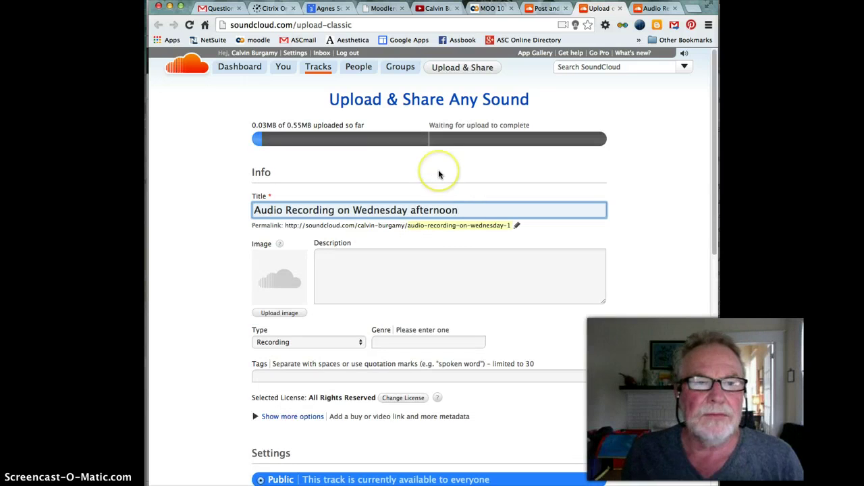
# Save 'Audio Recording on Wednesday afternoon' as a Public SoundCloud track
pyautogui.scroll(-1, 438, 174)
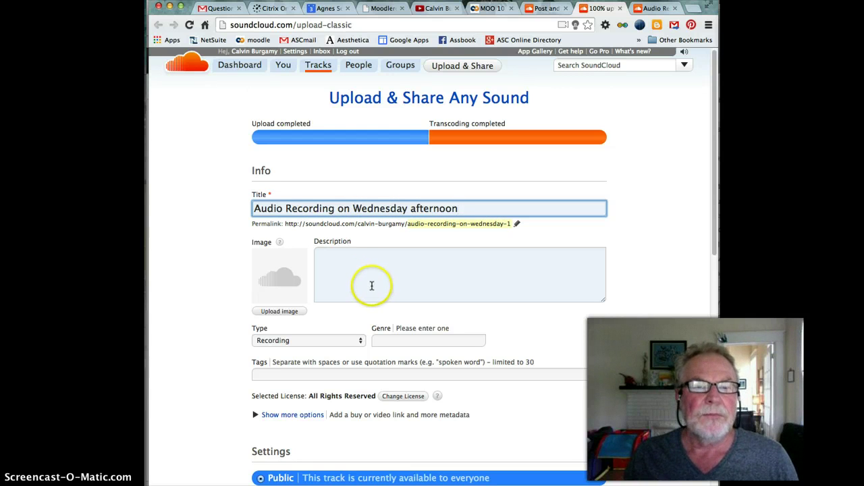
pyautogui.scroll(-5, 372, 286)
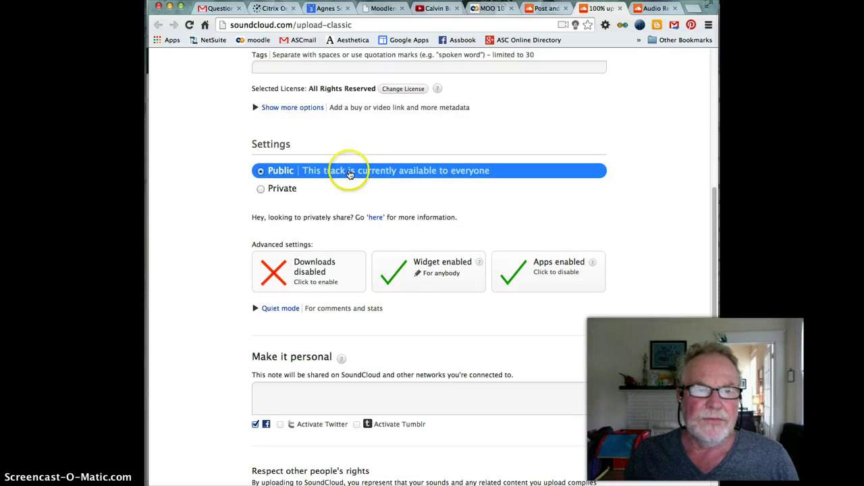
pyautogui.scroll(-1, 439, 343)
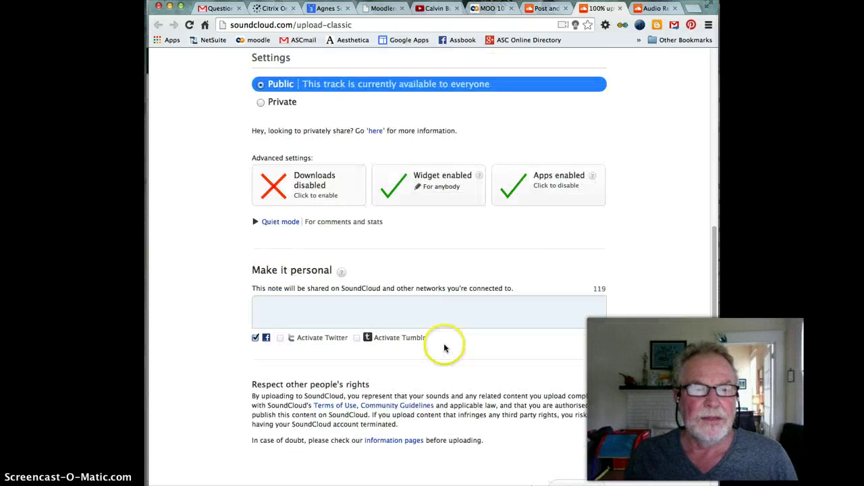
pyautogui.scroll(-2, 443, 347)
pyautogui.click(579, 334)
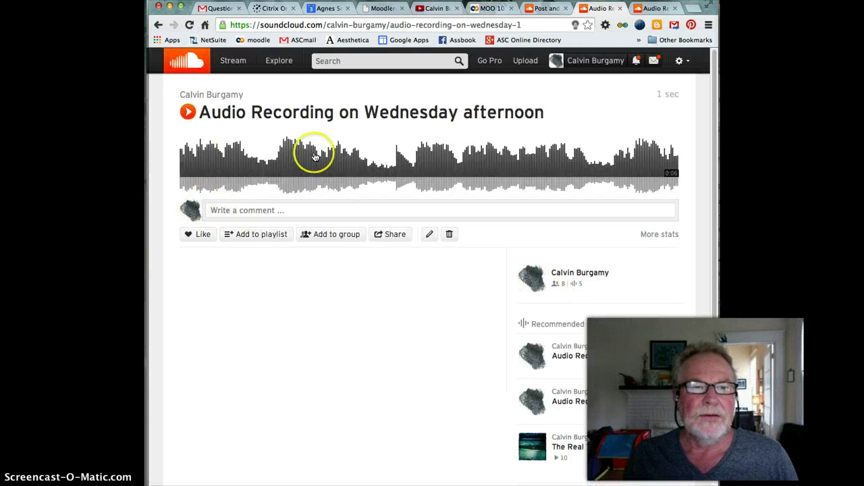
# Play the saved track, copy its share link, and return to the MOO 101 B course tab
pyautogui.click(188, 114)
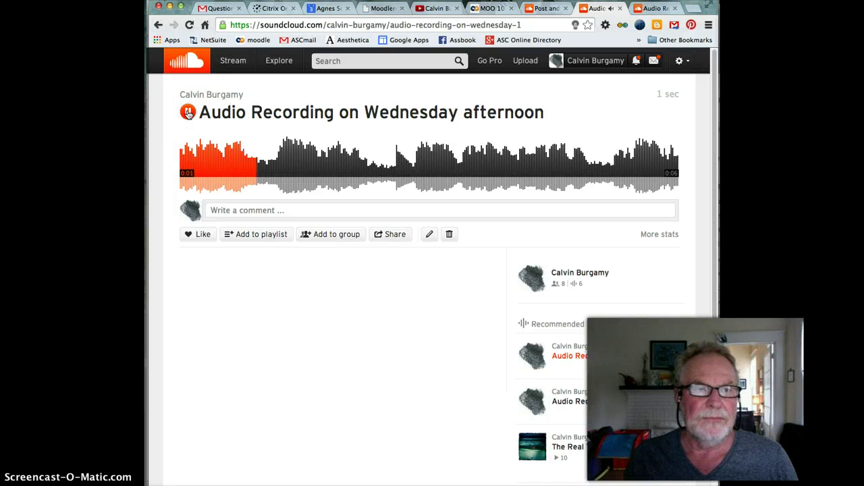
pyautogui.click(394, 234)
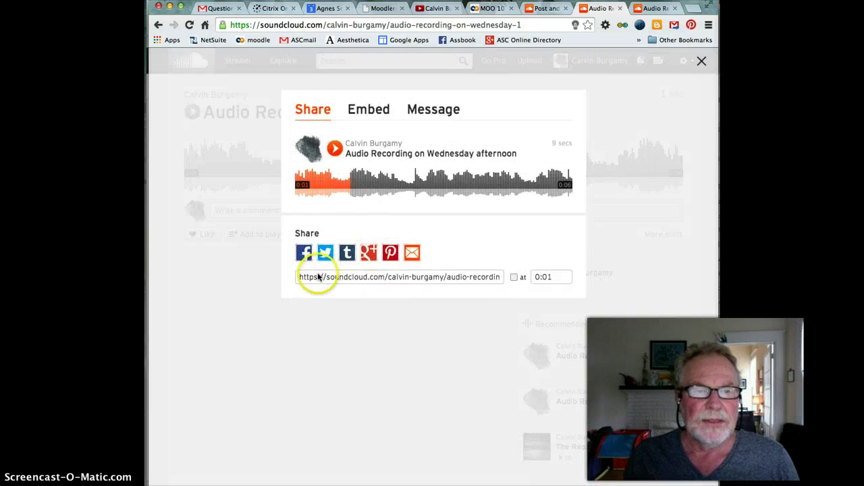
pyautogui.click(314, 278)
pyautogui.press('super+c')
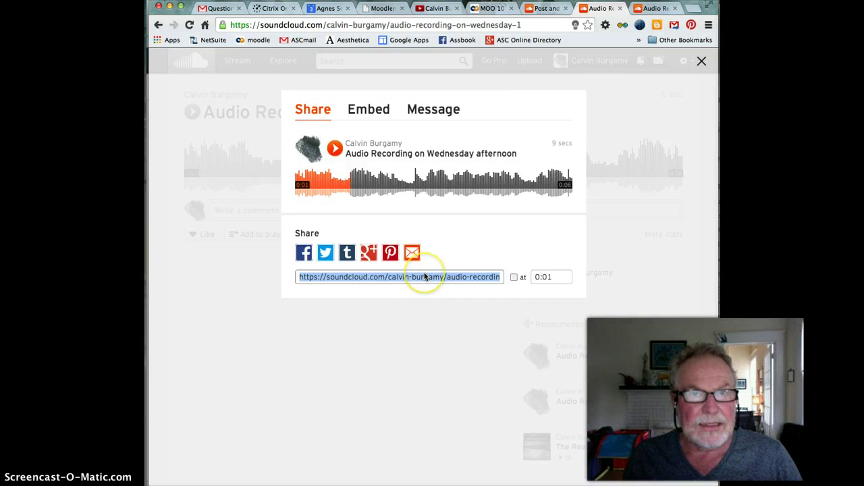
pyautogui.click(549, 9)
pyautogui.click(487, 9)
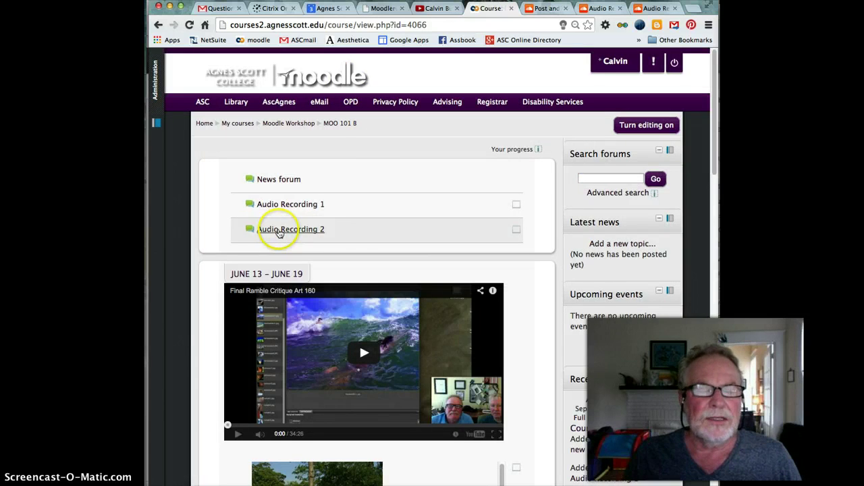
# Start a new discussion topic in the Audio Recording 2 forum and fill in its subject
pyautogui.click(294, 233)
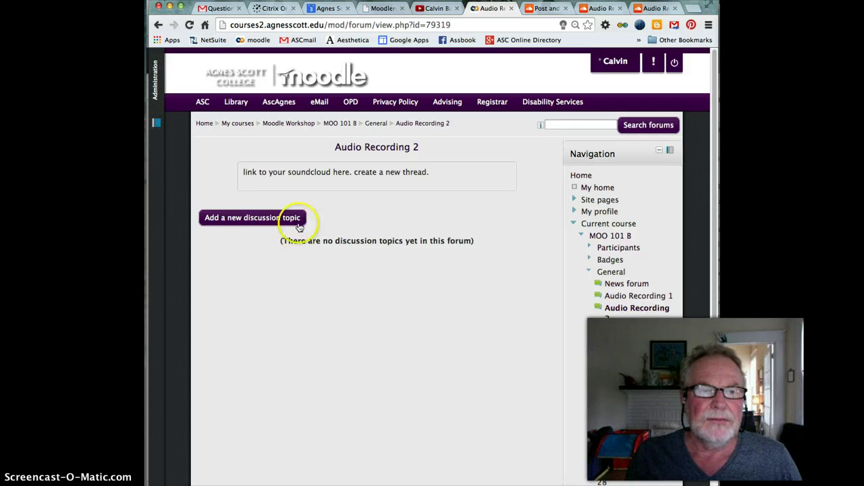
pyautogui.click(240, 221)
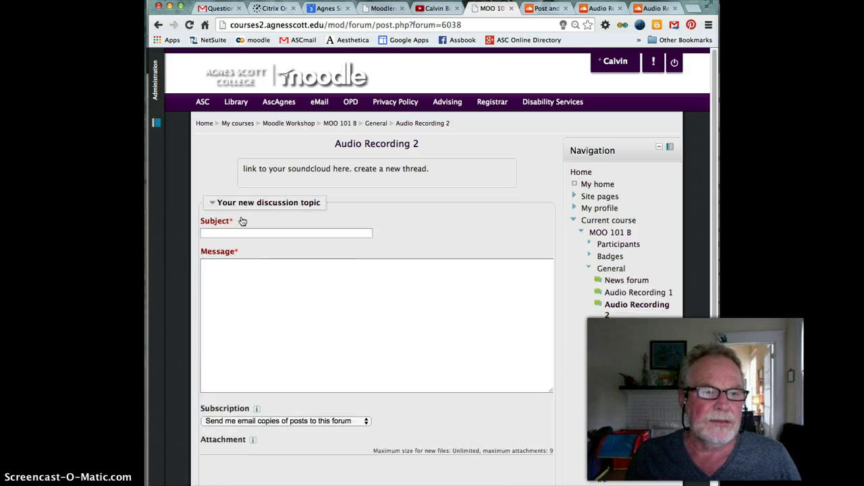
pyautogui.click(244, 232)
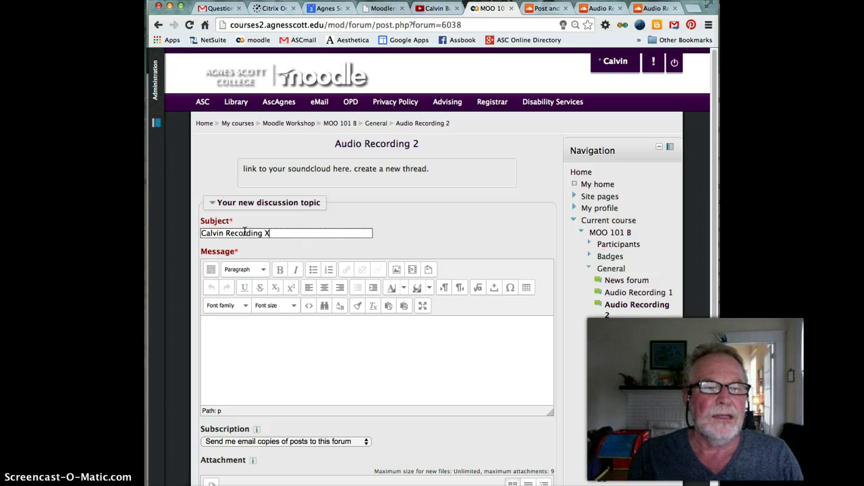
# Paste the SoundCloud track URL into the message and set it as the link address
pyautogui.click(225, 343)
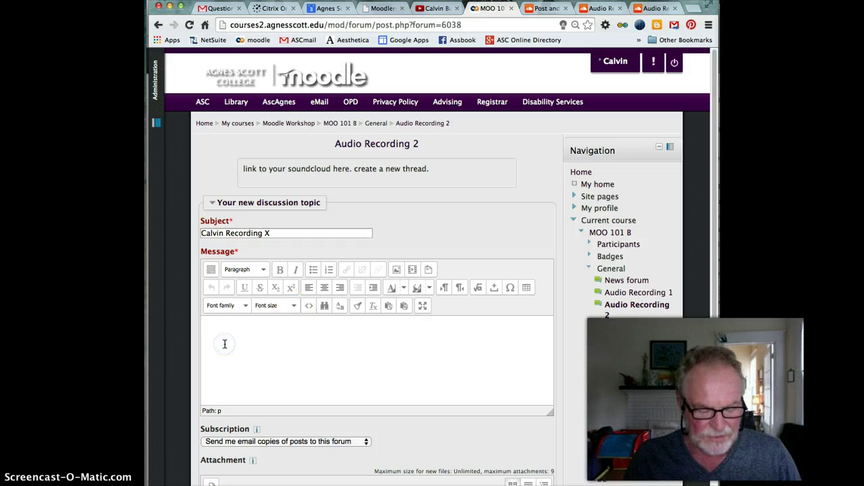
pyautogui.press('super+v')
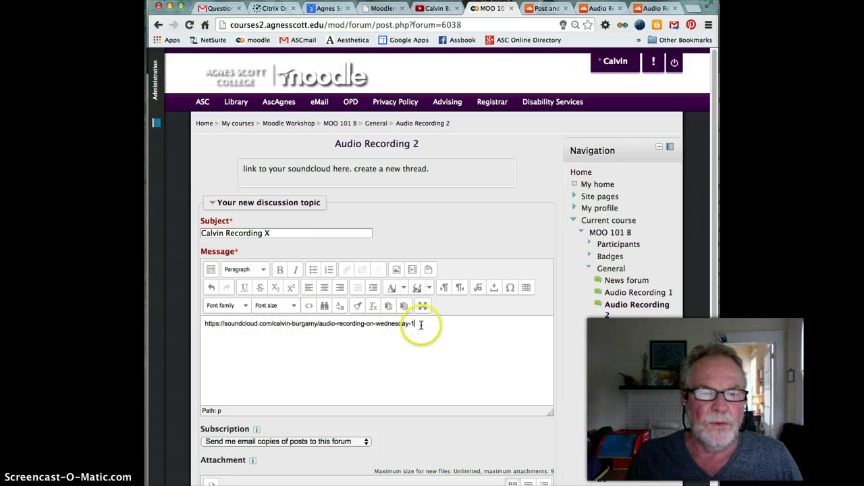
pyautogui.moveTo(421, 325); pyautogui.dragTo(211, 326)
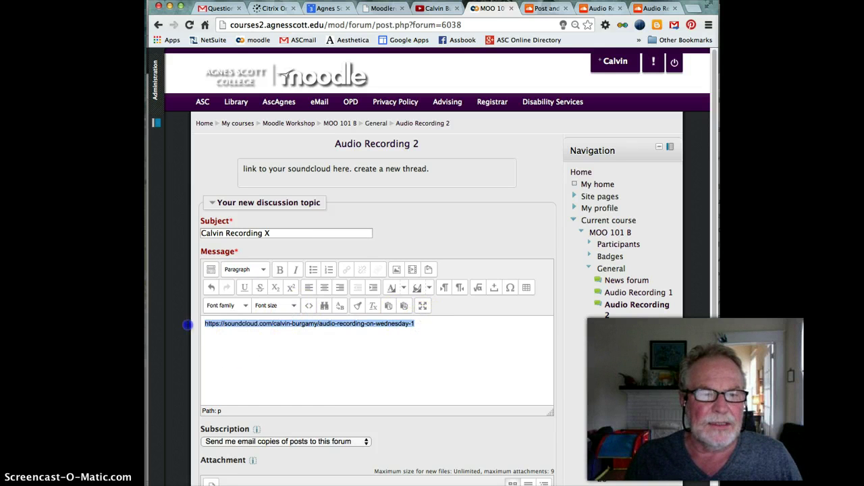
pyautogui.click(346, 270)
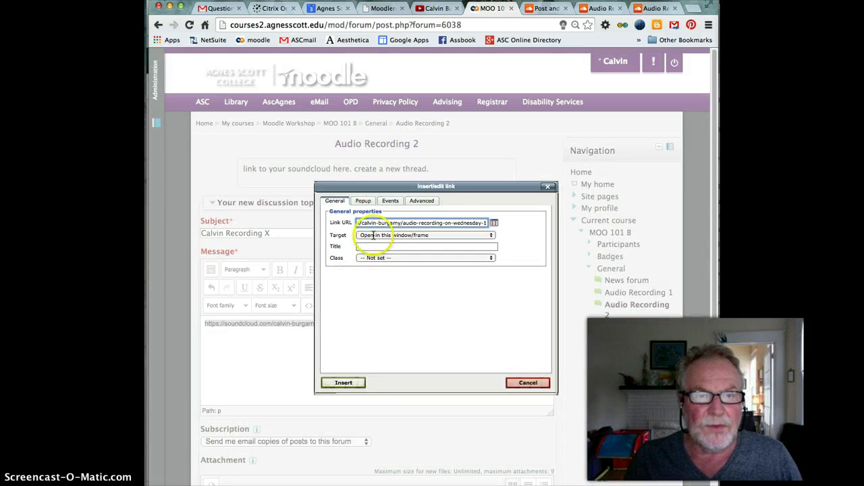
# Insert the SoundCloud URL as an active link and post the discussion to Audio Recording 2
pyautogui.click(346, 382)
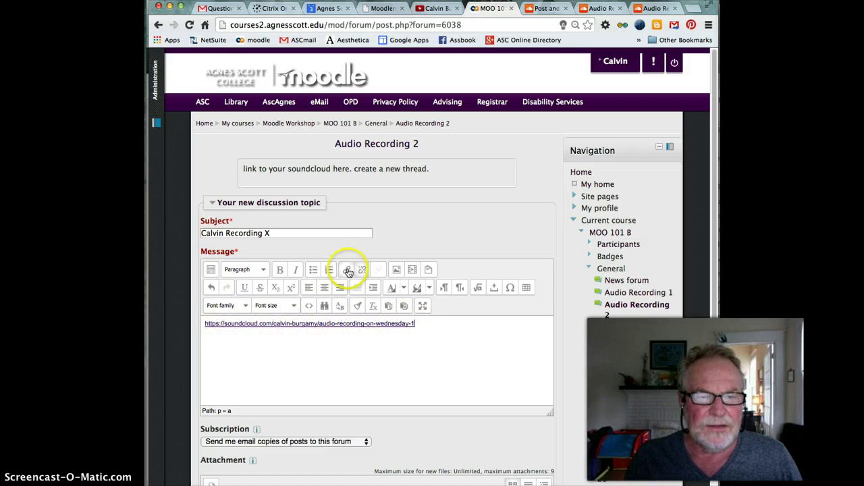
pyautogui.click(211, 271)
pyautogui.click(209, 270)
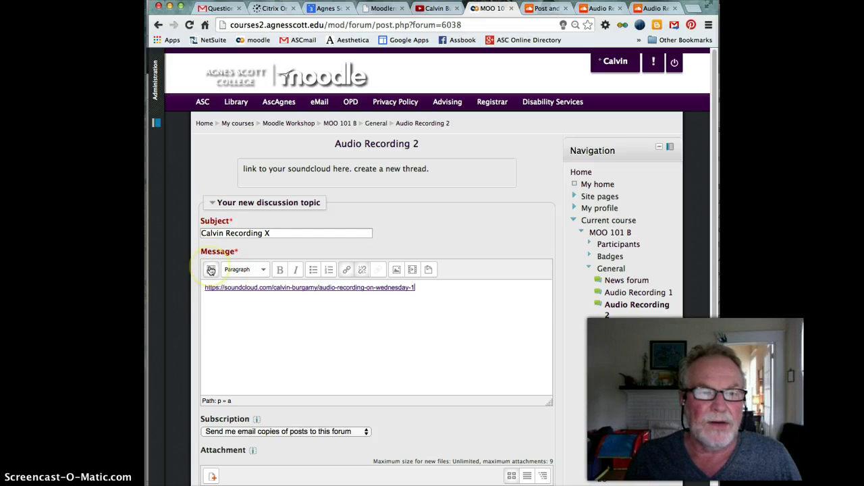
pyautogui.click(211, 270)
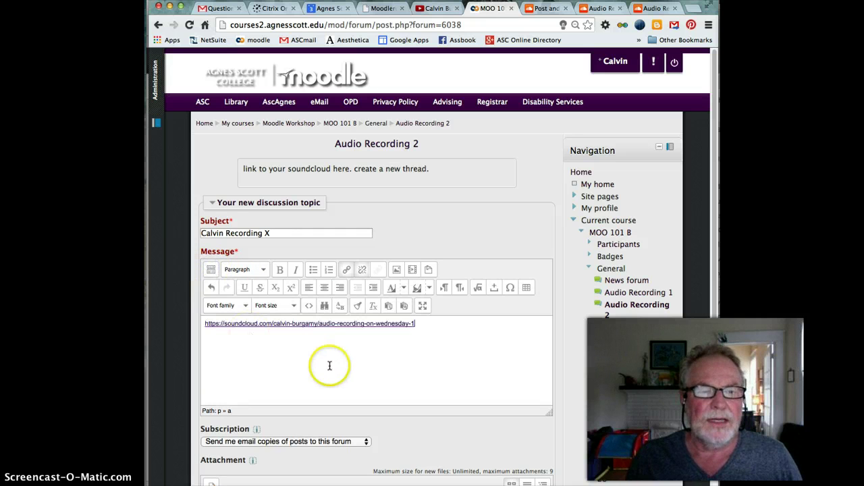
pyautogui.scroll(-5, 330, 363)
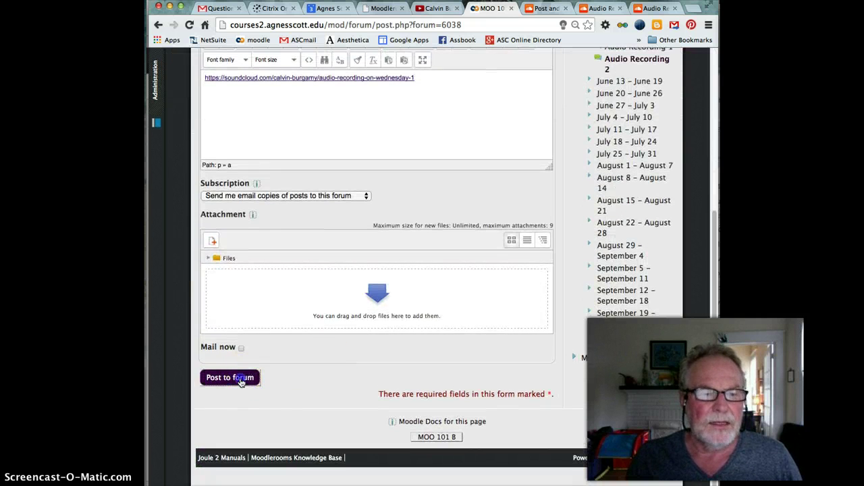
pyautogui.click(245, 378)
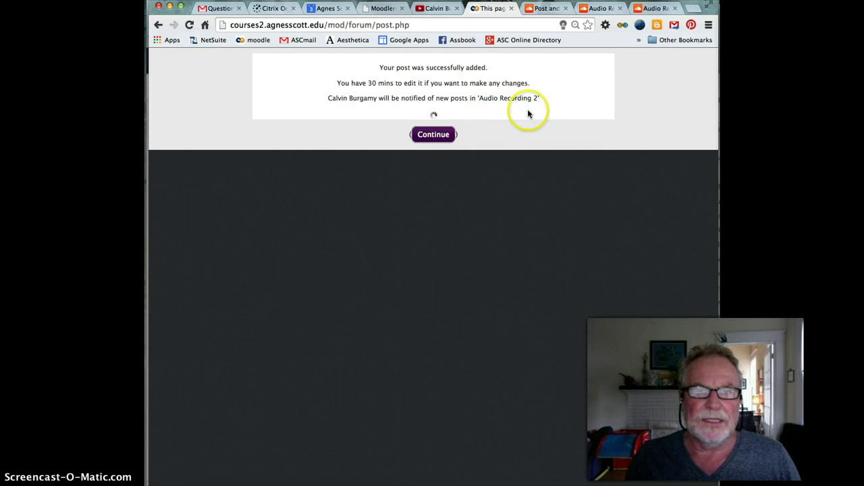
# Follow the posted link to 'Audio Recording on Wednesday afternoon' and play the track
pyautogui.click(429, 137)
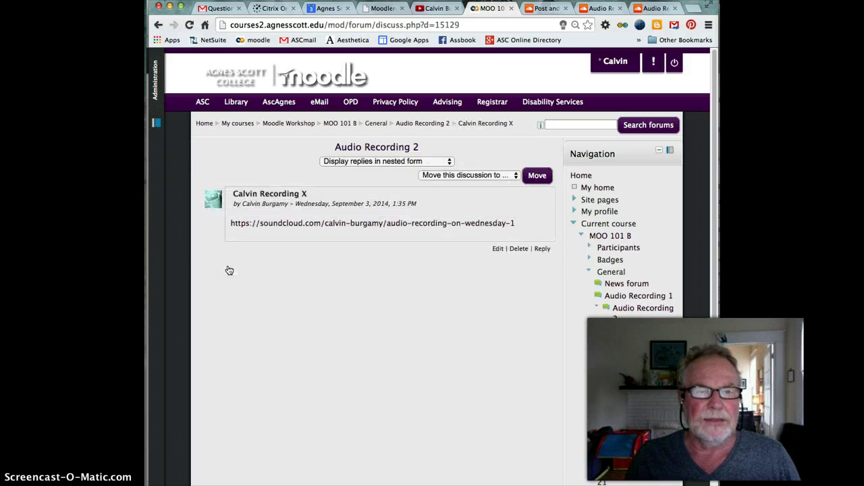
pyautogui.click(301, 225)
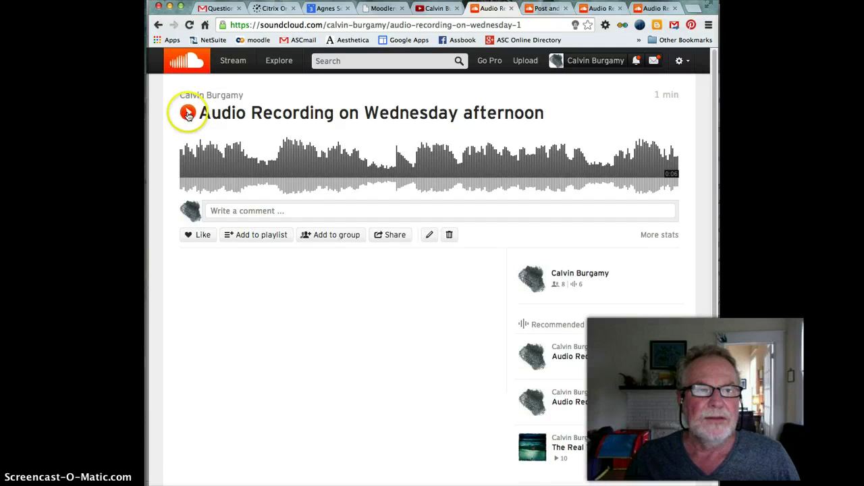
pyautogui.click(188, 114)
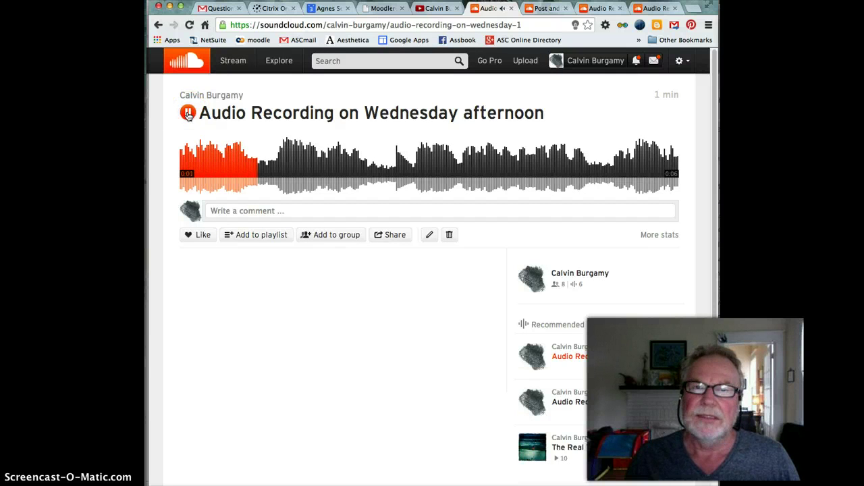